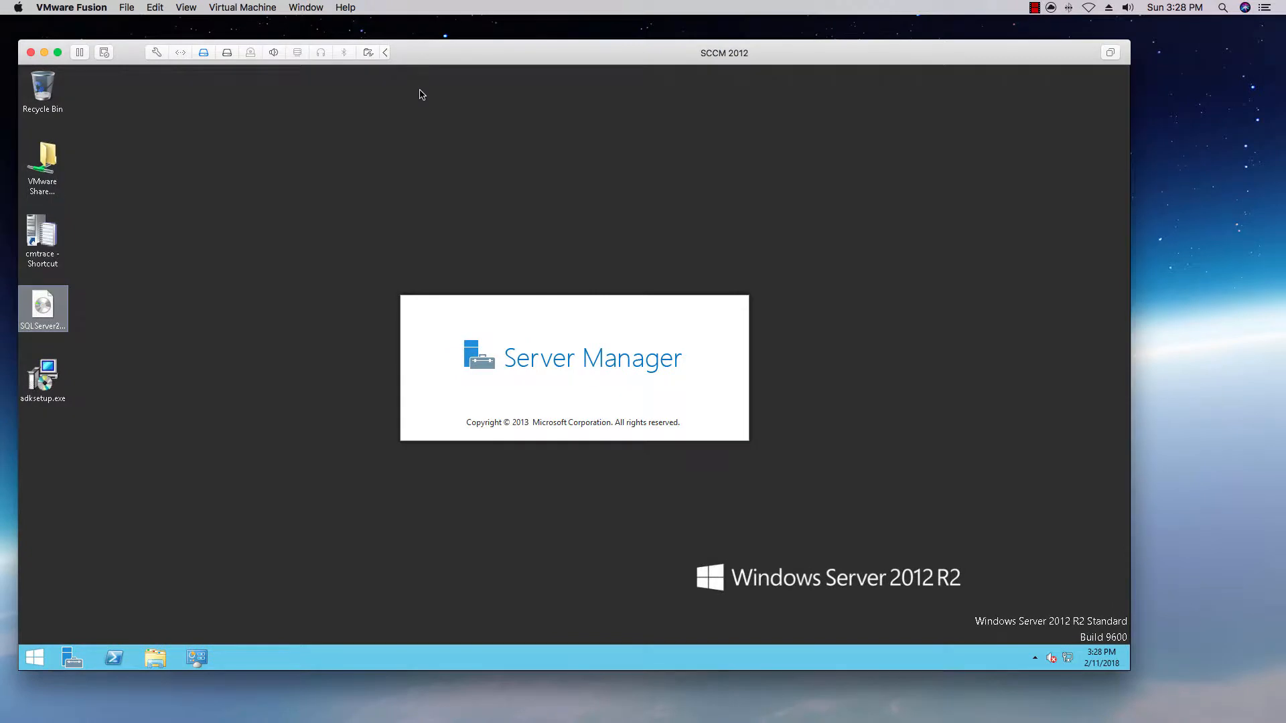
Step: Launch the Configuration Manager console from the server's Start screen
{"action": "left_click", "coordinate": [420, 91]}
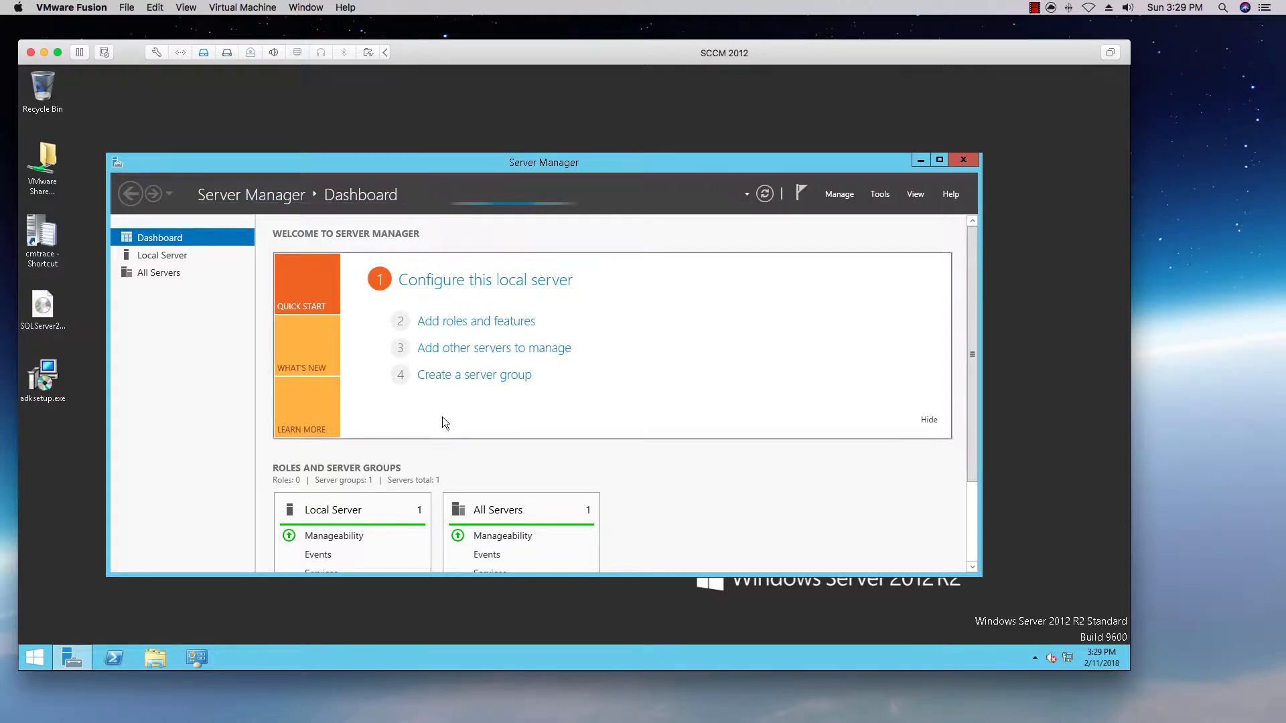
{"action": "left_click", "coordinate": [33, 657]}
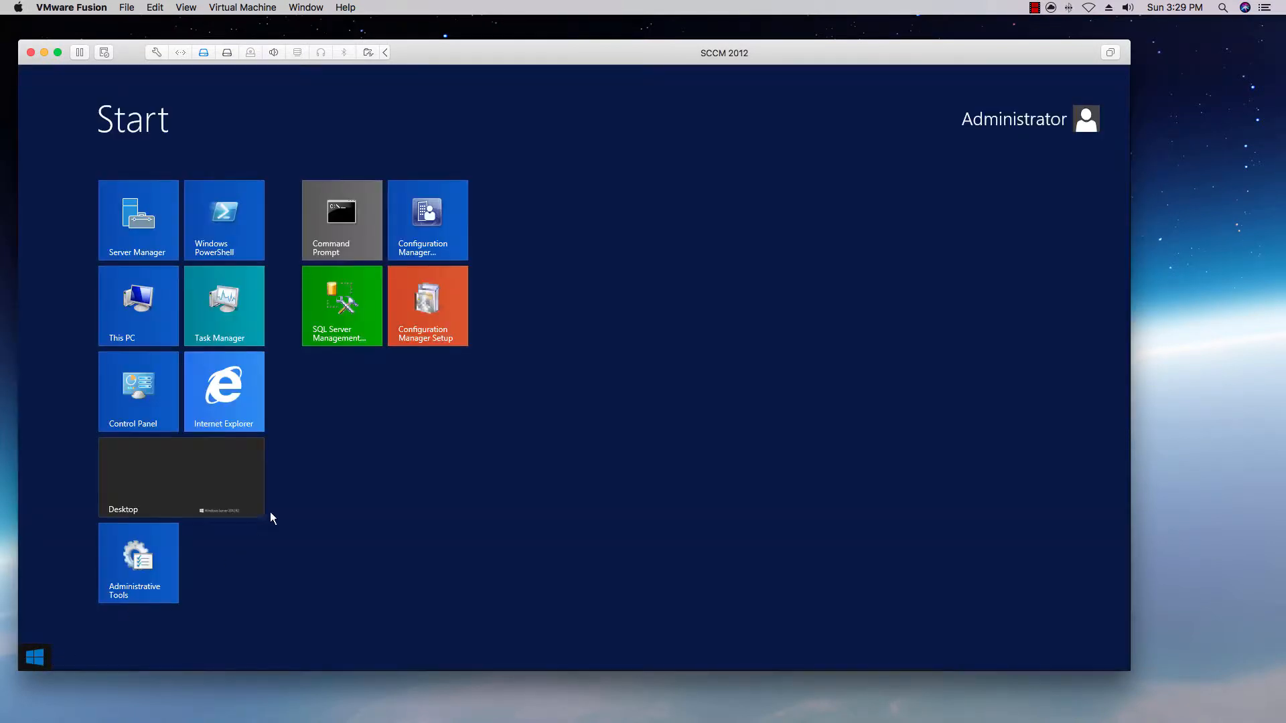
{"action": "left_click", "coordinate": [425, 235]}
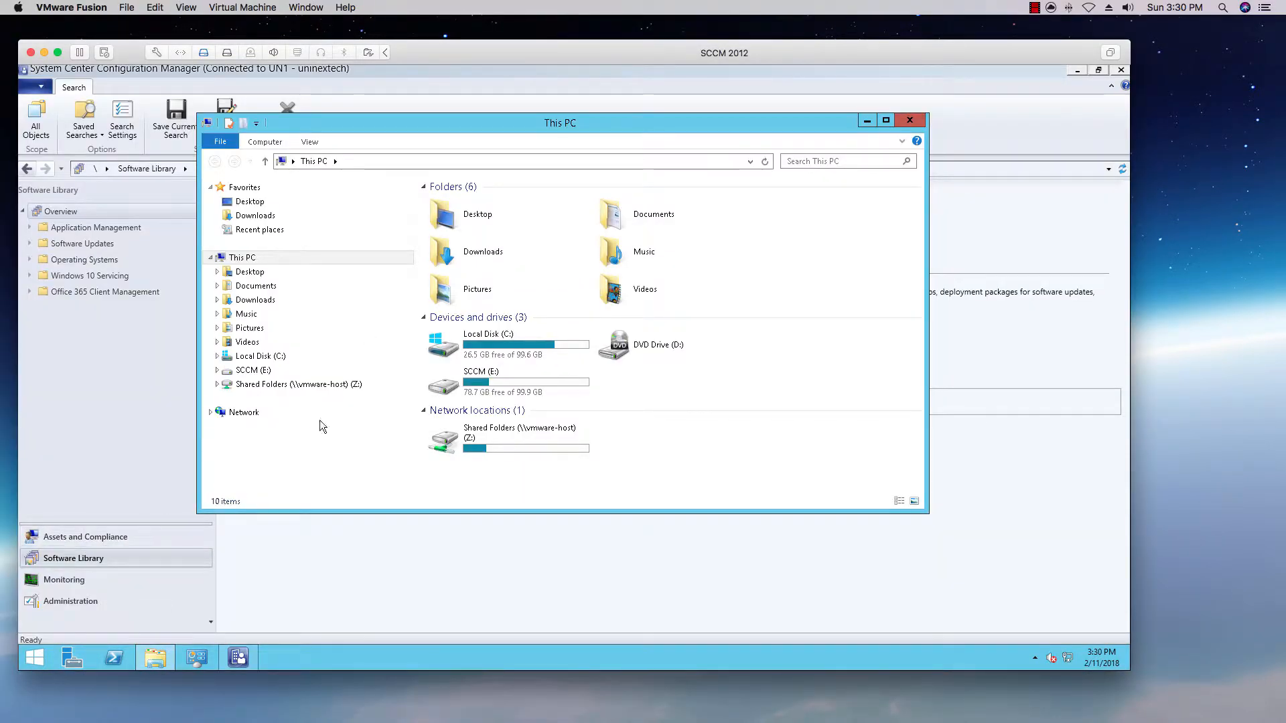
Step: Look at install.wim in the Windows 2016 folder on the SCCM (E:) drive, then close the folder window
{"action": "left_click", "coordinate": [251, 370]}
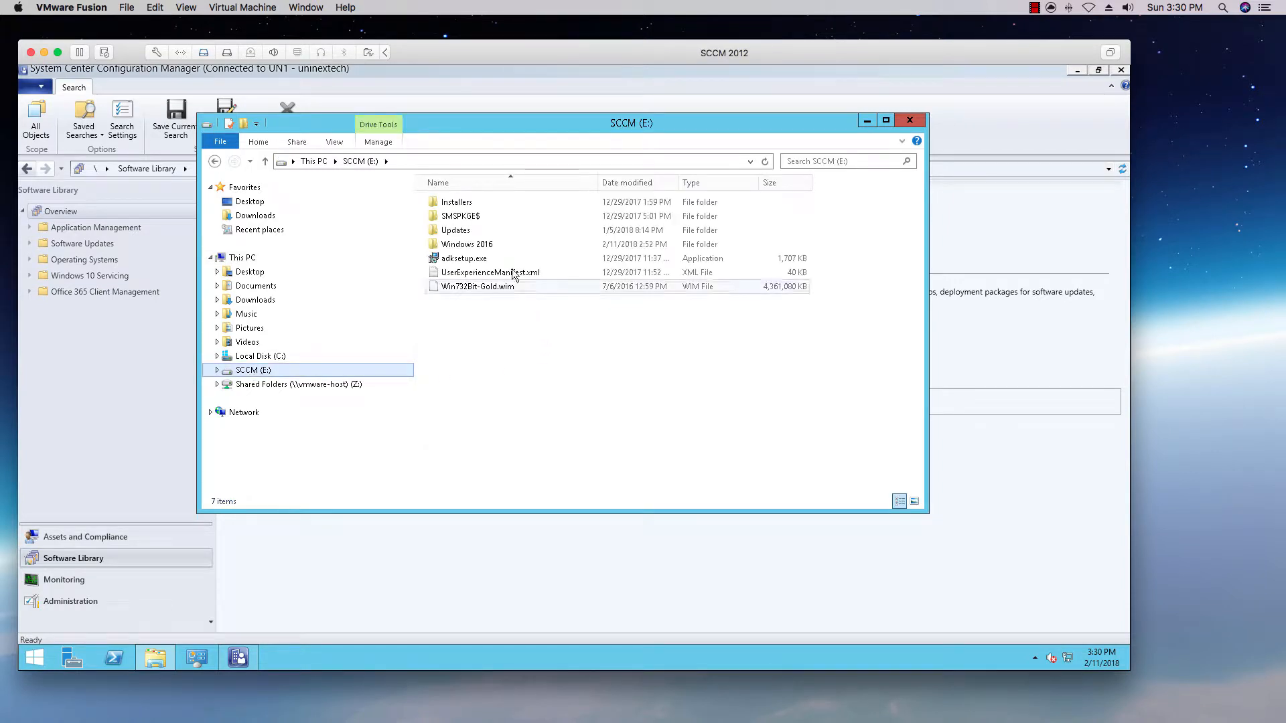
{"action": "double_click", "coordinate": [477, 245]}
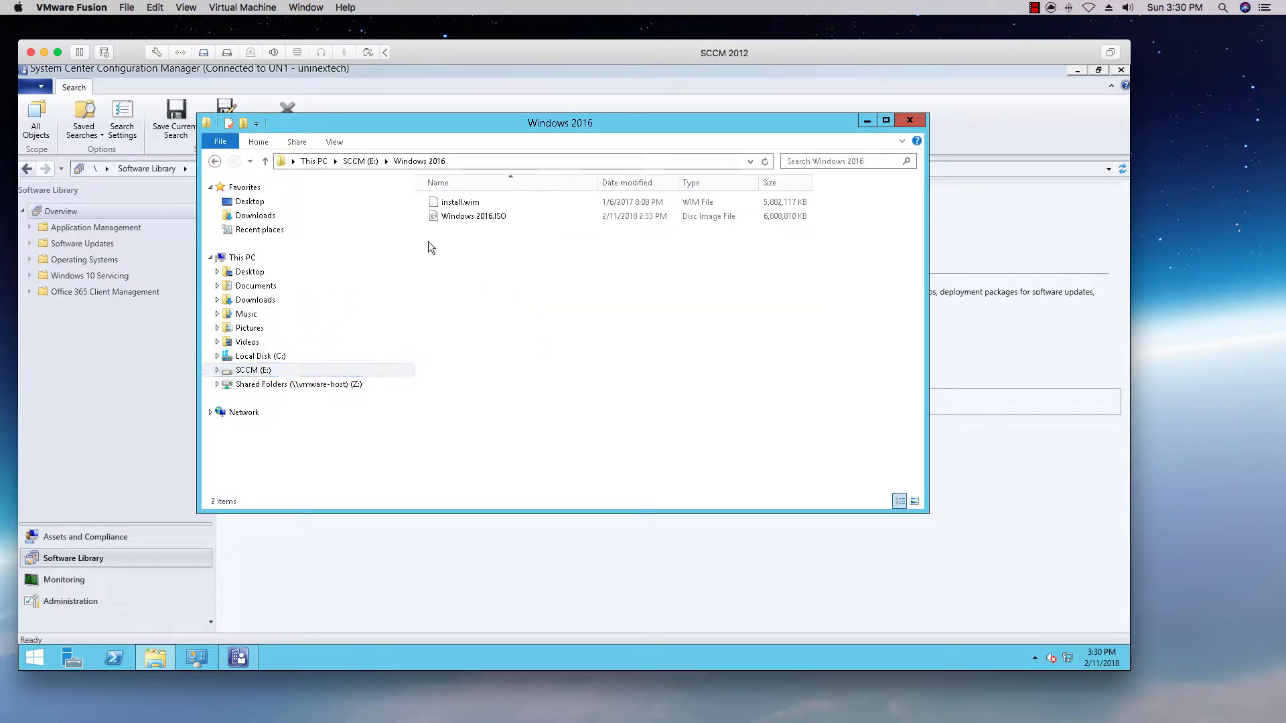
{"action": "left_click", "coordinate": [445, 203]}
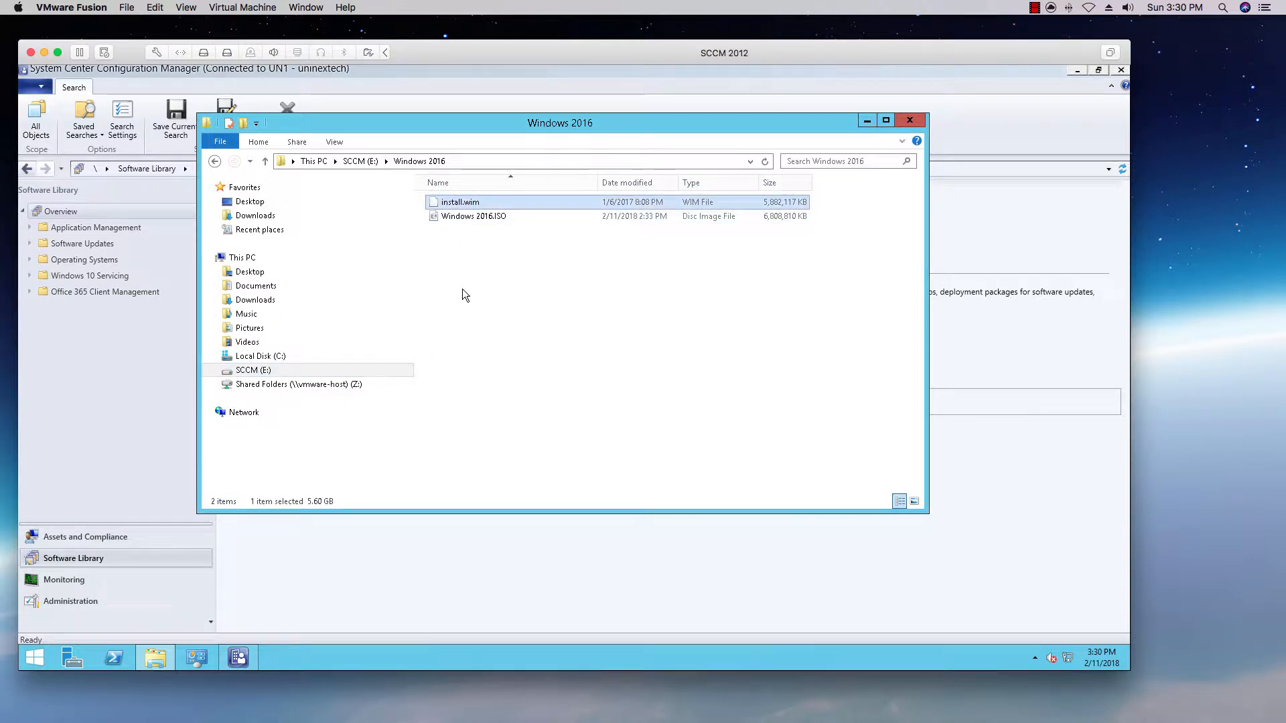
{"action": "left_click", "coordinate": [910, 120]}
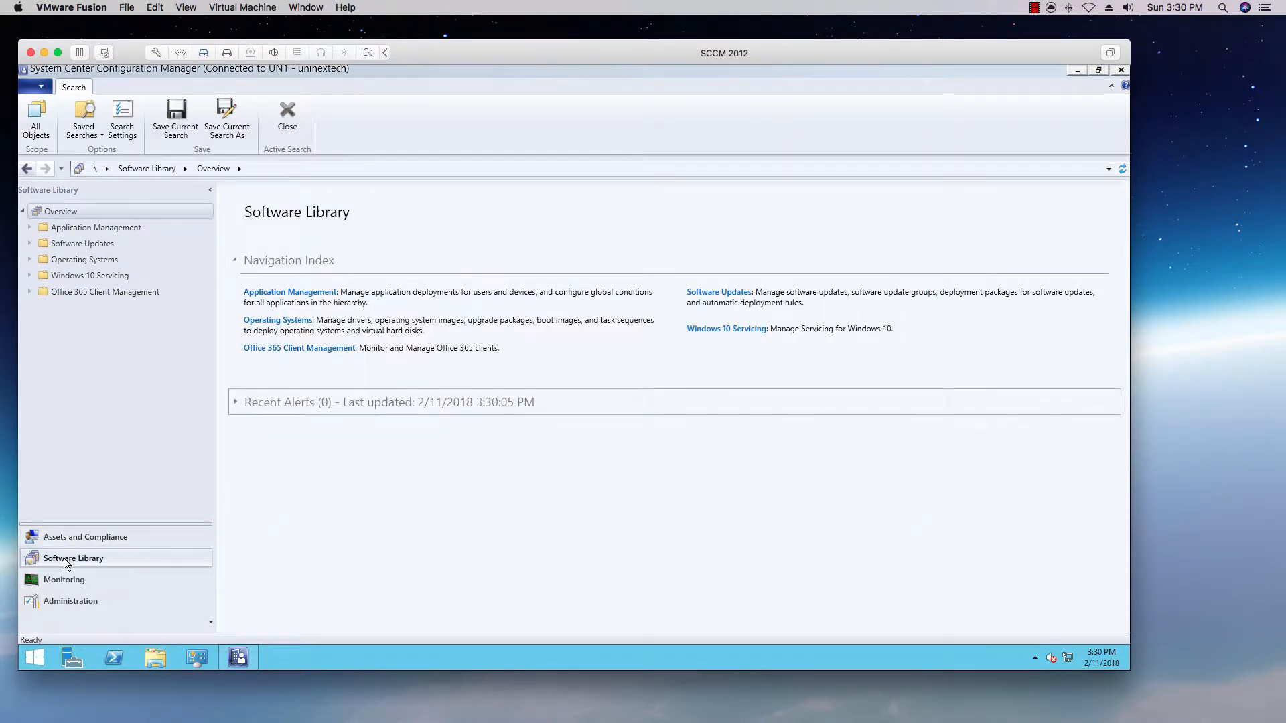
Step: Show the Operating System Images in the Software Library and select the existing Windows Server 2016 image
{"action": "left_click", "coordinate": [28, 243]}
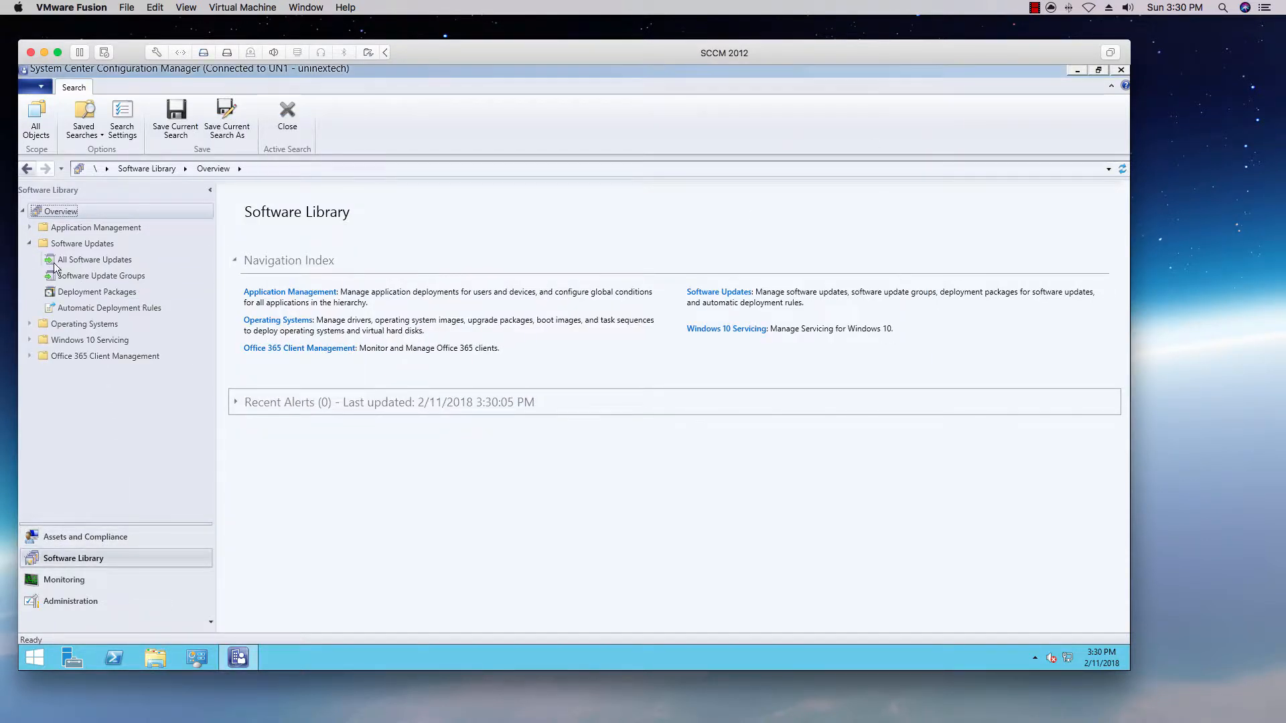
{"action": "left_click", "coordinate": [30, 324]}
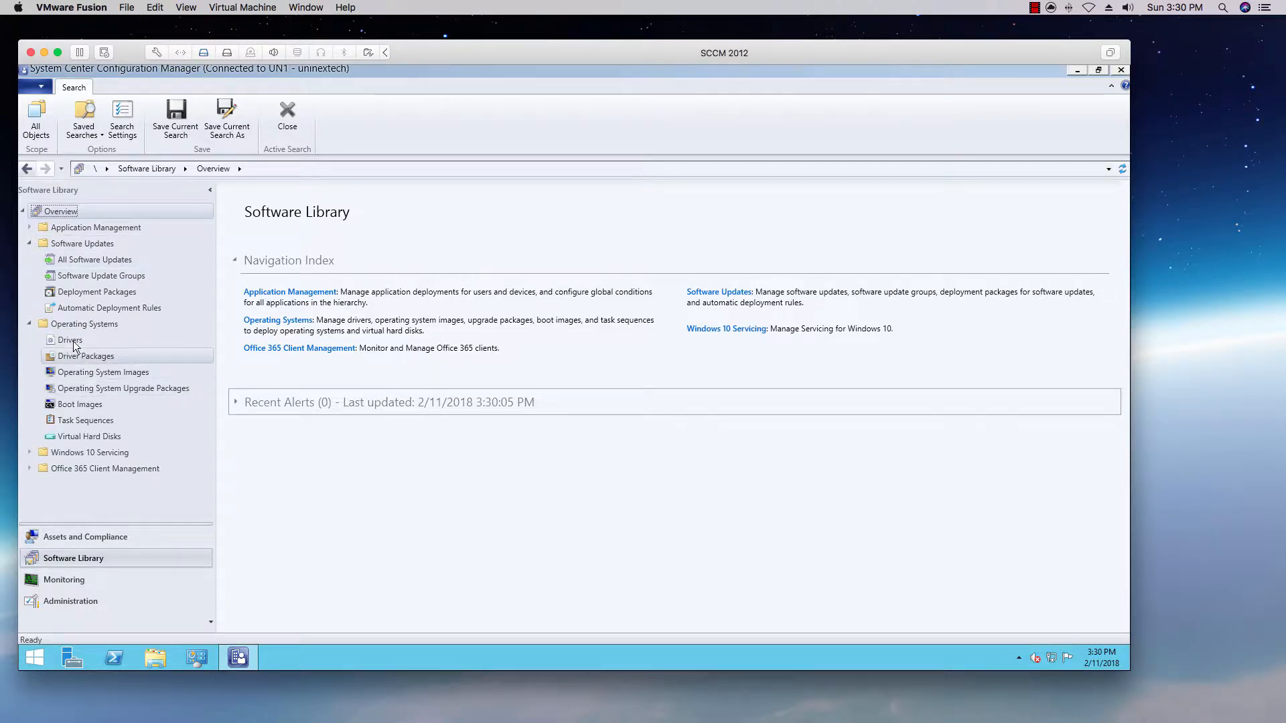
{"action": "left_click", "coordinate": [68, 374]}
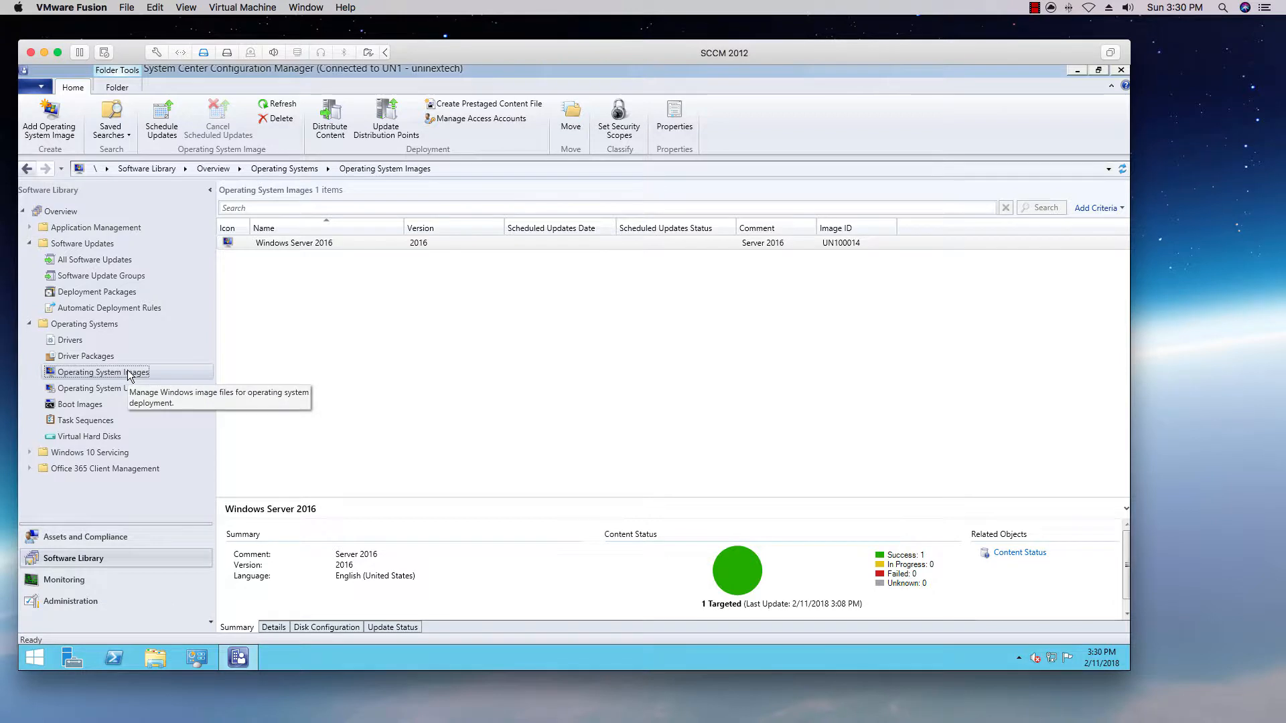
{"action": "left_click", "coordinate": [318, 245]}
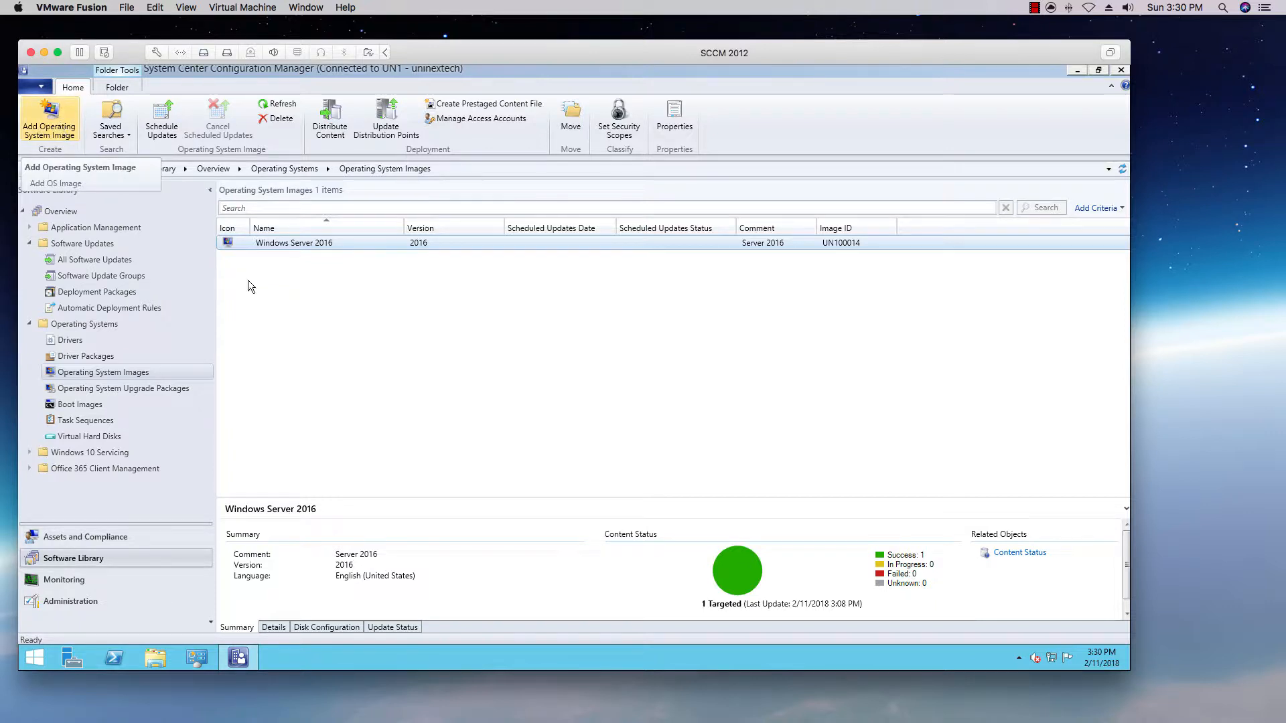
Step: Start adding an operating system image with \\unisccm\windows 2016\install.wim as its data source
{"action": "left_click", "coordinate": [49, 119]}
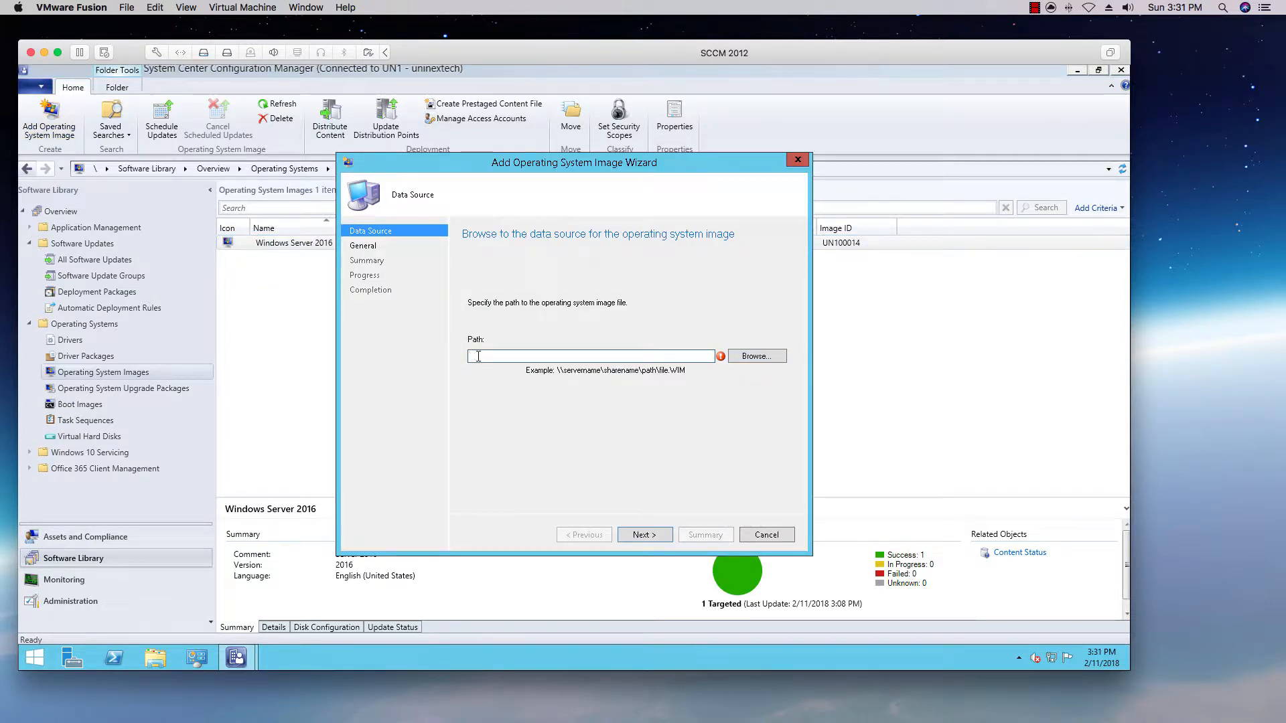
{"action": "type", "text": "\\\\unisccm\\windows 2016"}
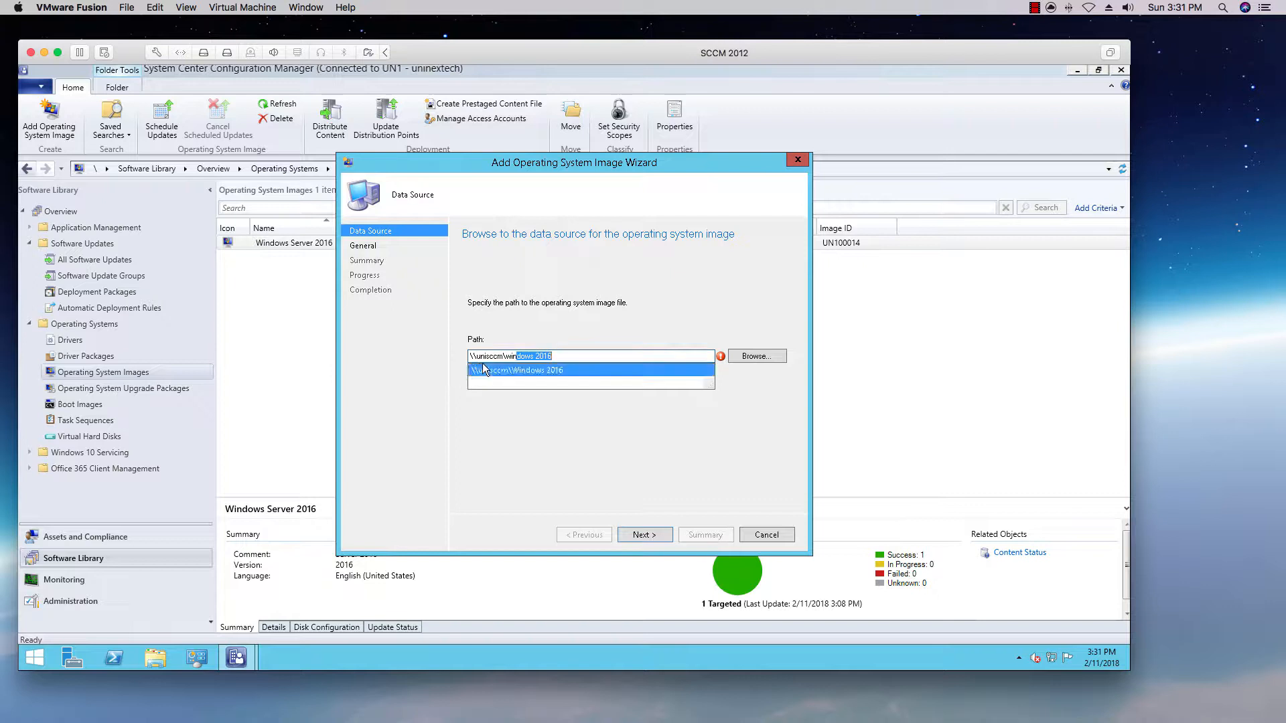
{"action": "left_click", "coordinate": [608, 357]}
{"action": "type", "text": "\\"}
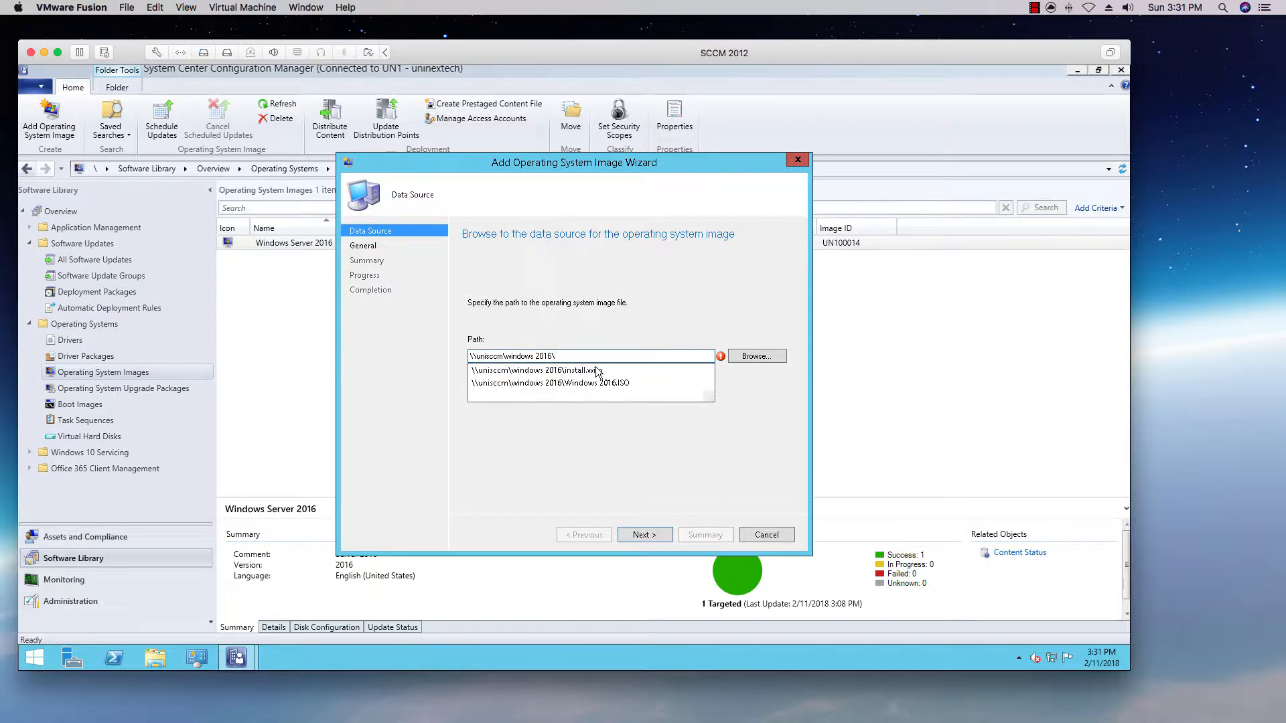
{"action": "left_click", "coordinate": [648, 371]}
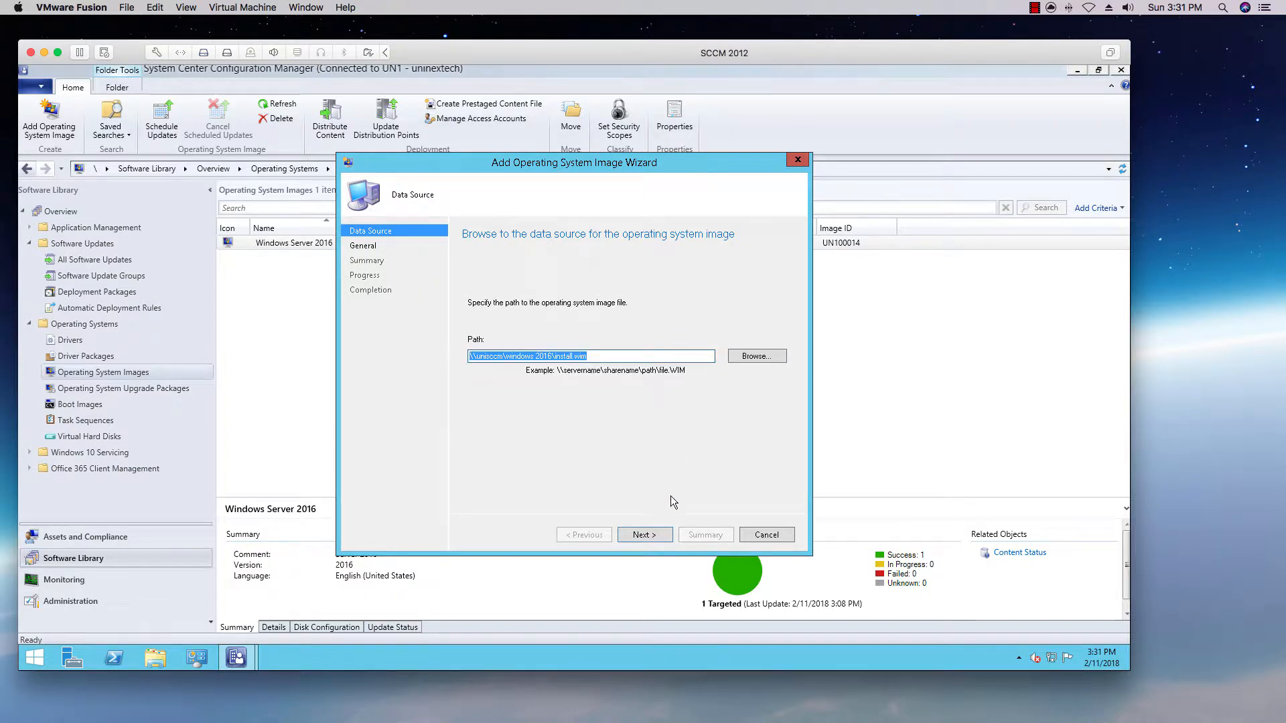
{"action": "left_click", "coordinate": [645, 535]}
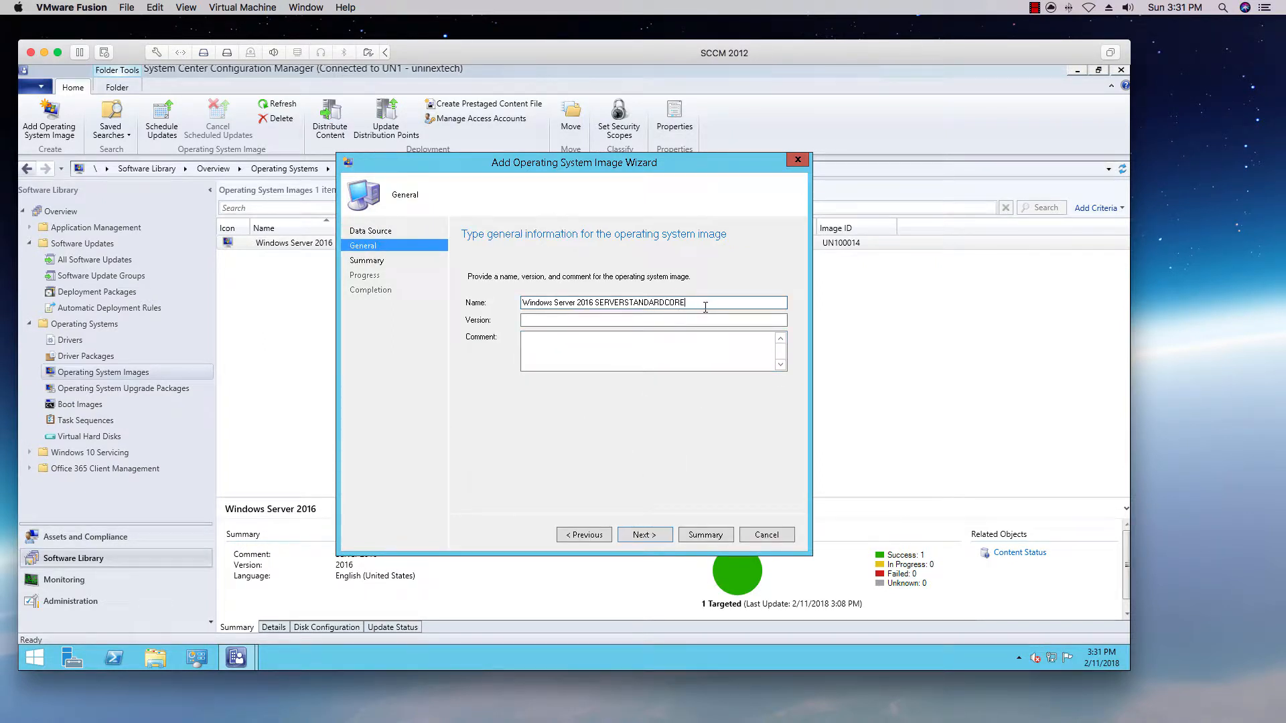
Step: Name the image Windows Server 2016, set its version to 2016, leave the comment empty and complete the wizard
{"action": "key", "text": "BackSpace"}
{"action": "key", "text": "BackSpace"}
{"action": "key", "text": "BackSpace"}
{"action": "key", "text": "BackSpace"}
{"action": "key", "text": "BackSpace"}
{"action": "key", "text": "BackSpace"}
{"action": "key", "text": "BackSpace"}
{"action": "key", "text": "BackSpace"}
{"action": "key", "text": "BackSpace"}
{"action": "key", "text": "BackSpace"}
{"action": "key", "text": "BackSpace"}
{"action": "key", "text": "BackSpace"}
{"action": "key", "text": "BackSpace"}
{"action": "key", "text": "BackSpace"}
{"action": "key", "text": "BackSpace"}
{"action": "key", "text": "BackSpace"}
{"action": "key", "text": "BackSpace"}
{"action": "key", "text": "BackSpace"}
{"action": "left_click", "coordinate": [543, 319]}
{"action": "type", "text": "201"}
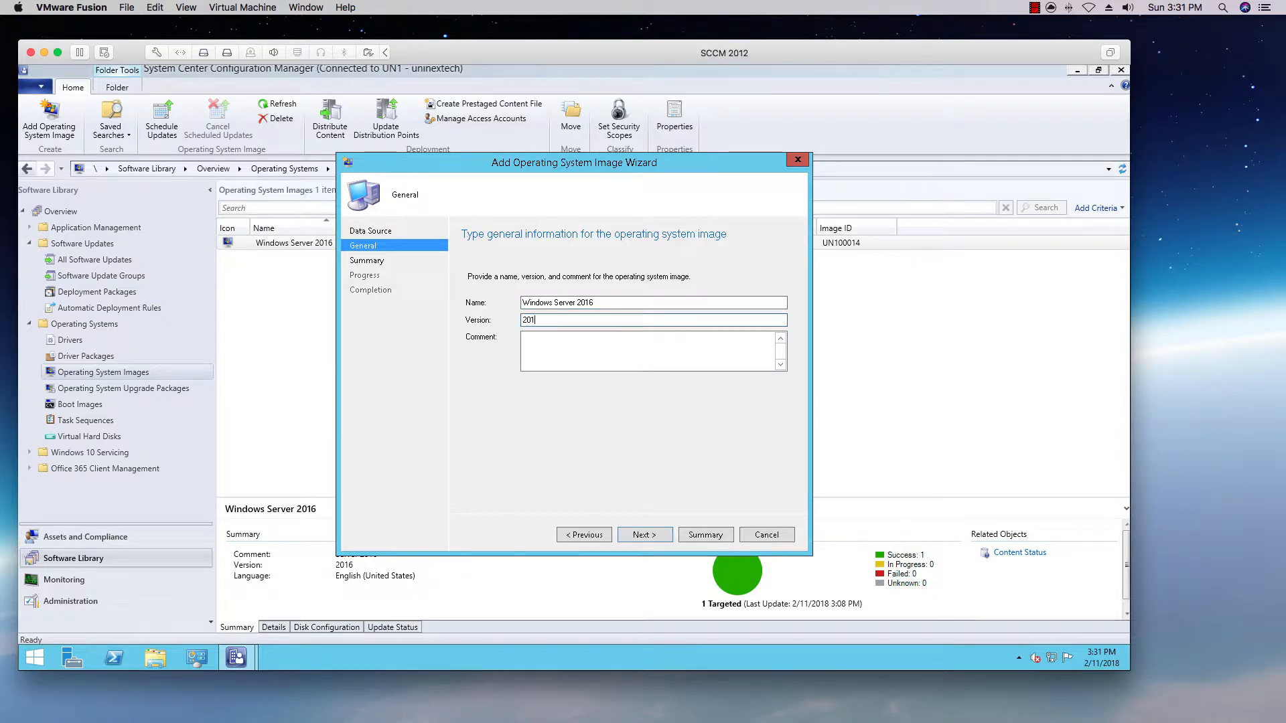
{"action": "type", "text": "6"}
{"action": "left_click", "coordinate": [597, 359]}
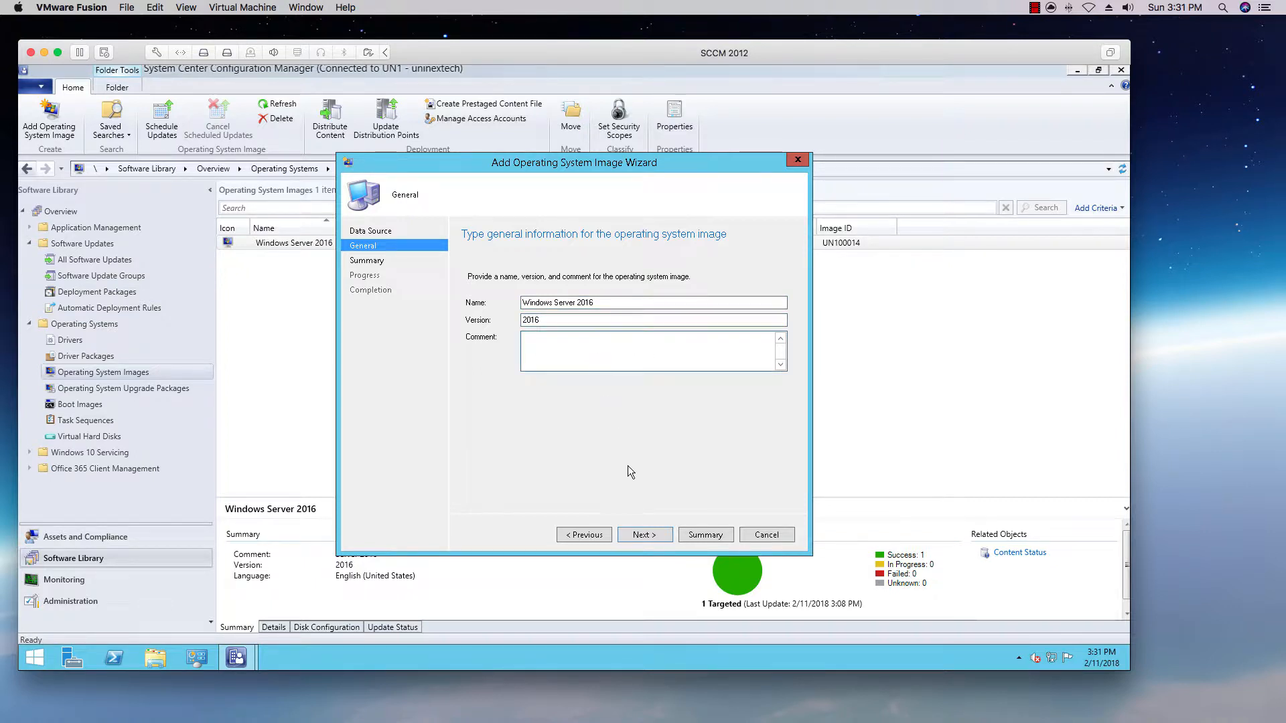
{"action": "left_click", "coordinate": [647, 534]}
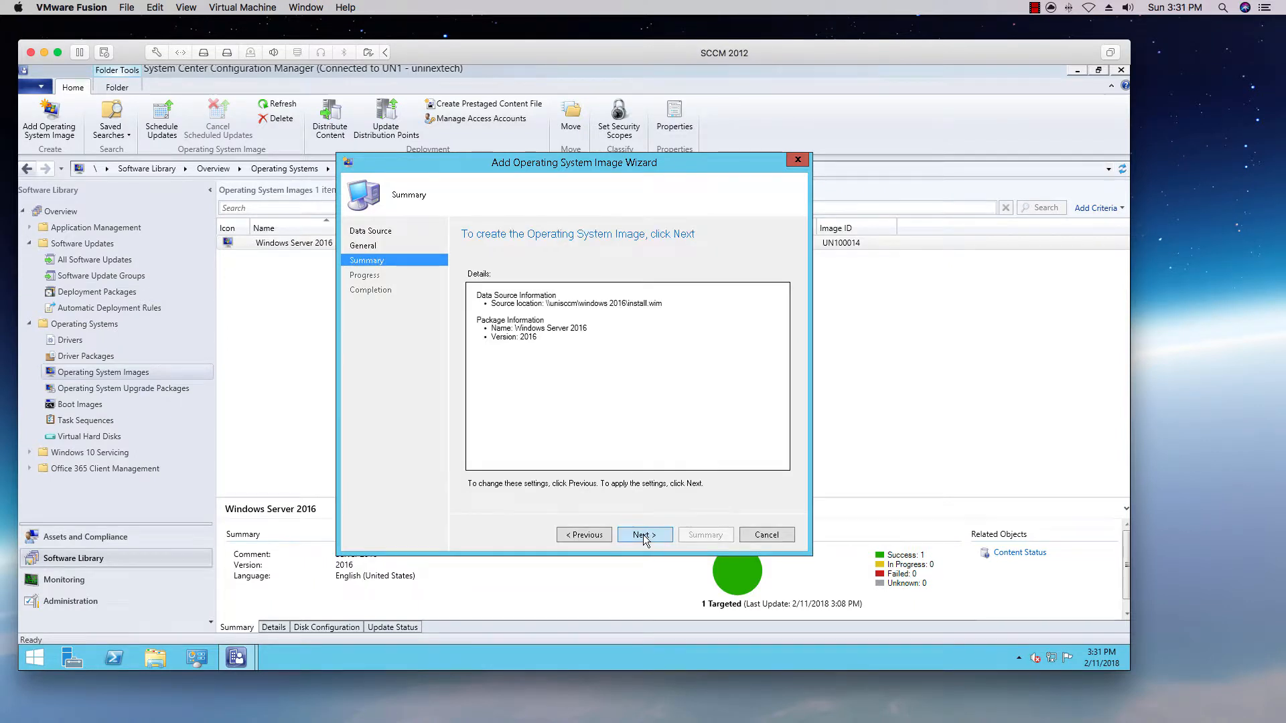
{"action": "left_click", "coordinate": [643, 535]}
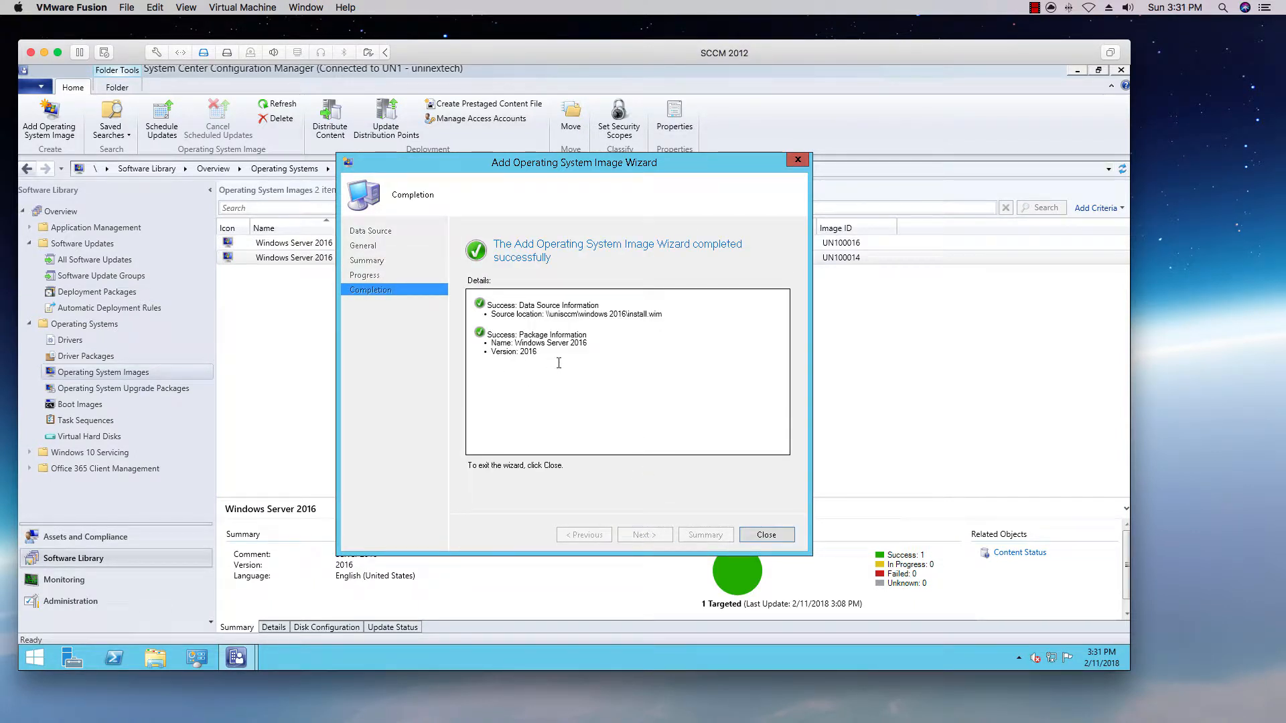
{"action": "left_click", "coordinate": [761, 535]}
Step: Delete the older Windows Server 2016 image, the one with the comment Server 2016
{"action": "left_click", "coordinate": [326, 258]}
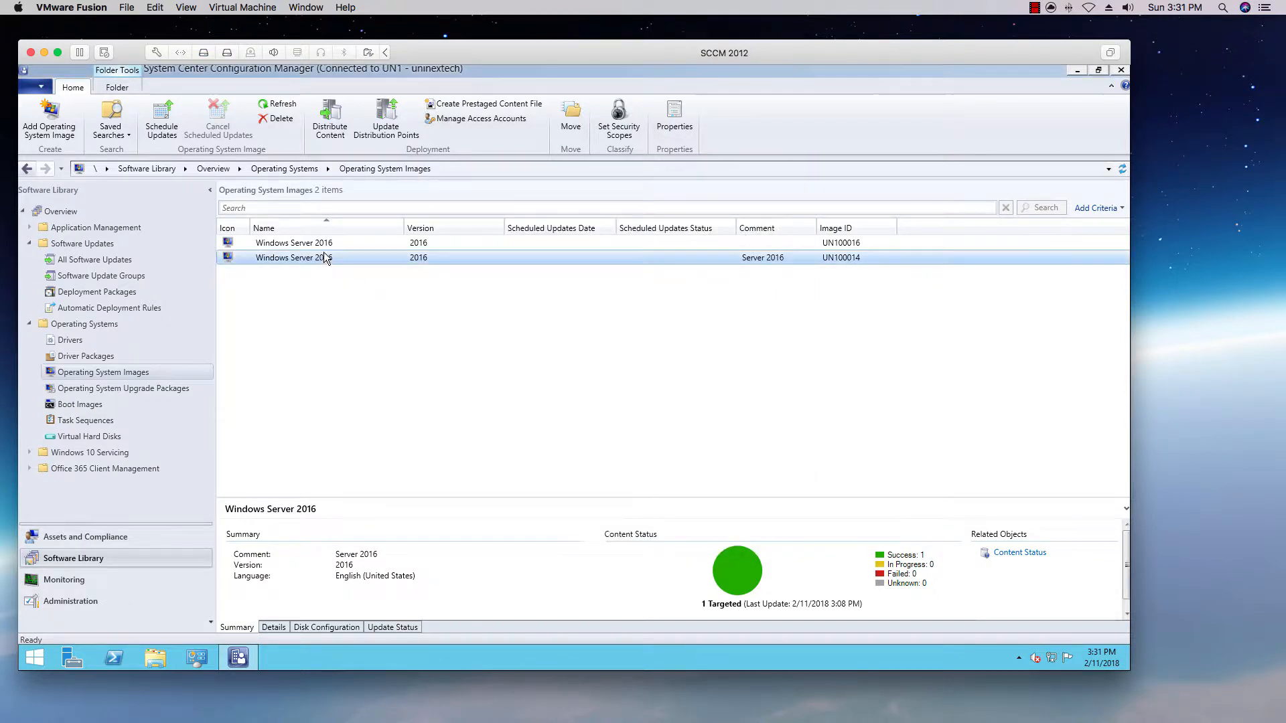
{"action": "right_click", "coordinate": [326, 258]}
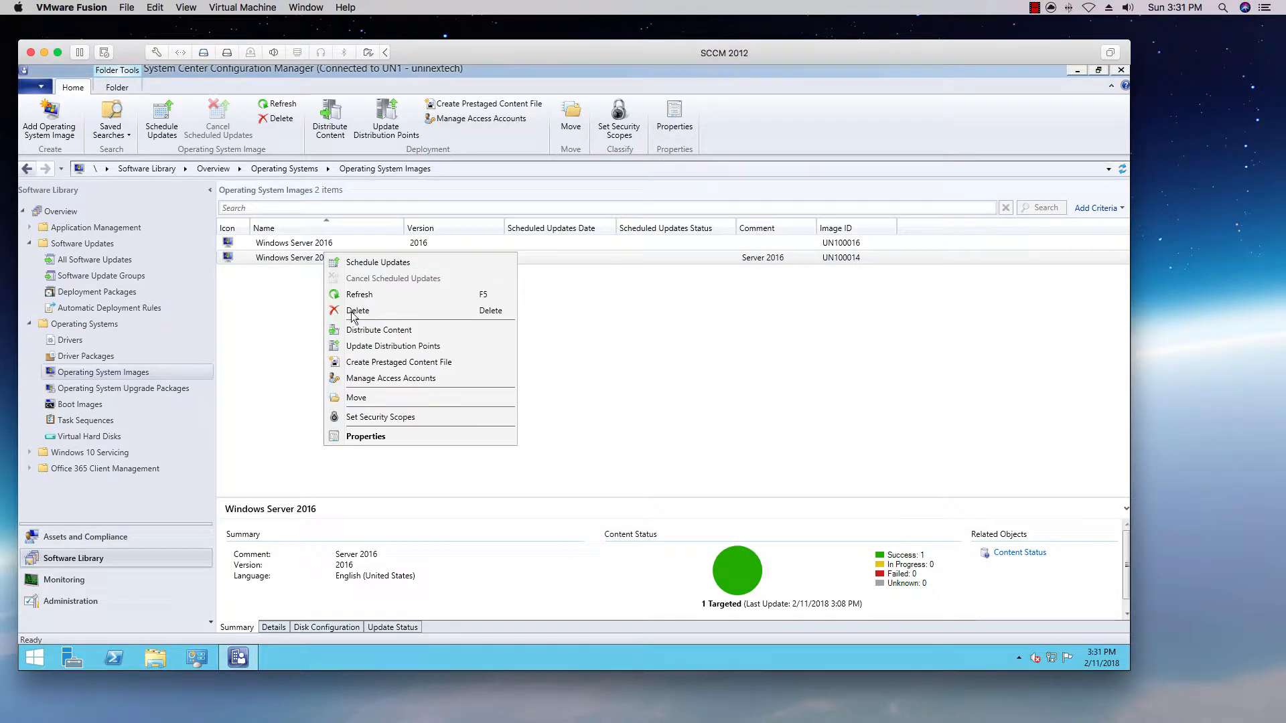
{"action": "left_click", "coordinate": [432, 345]}
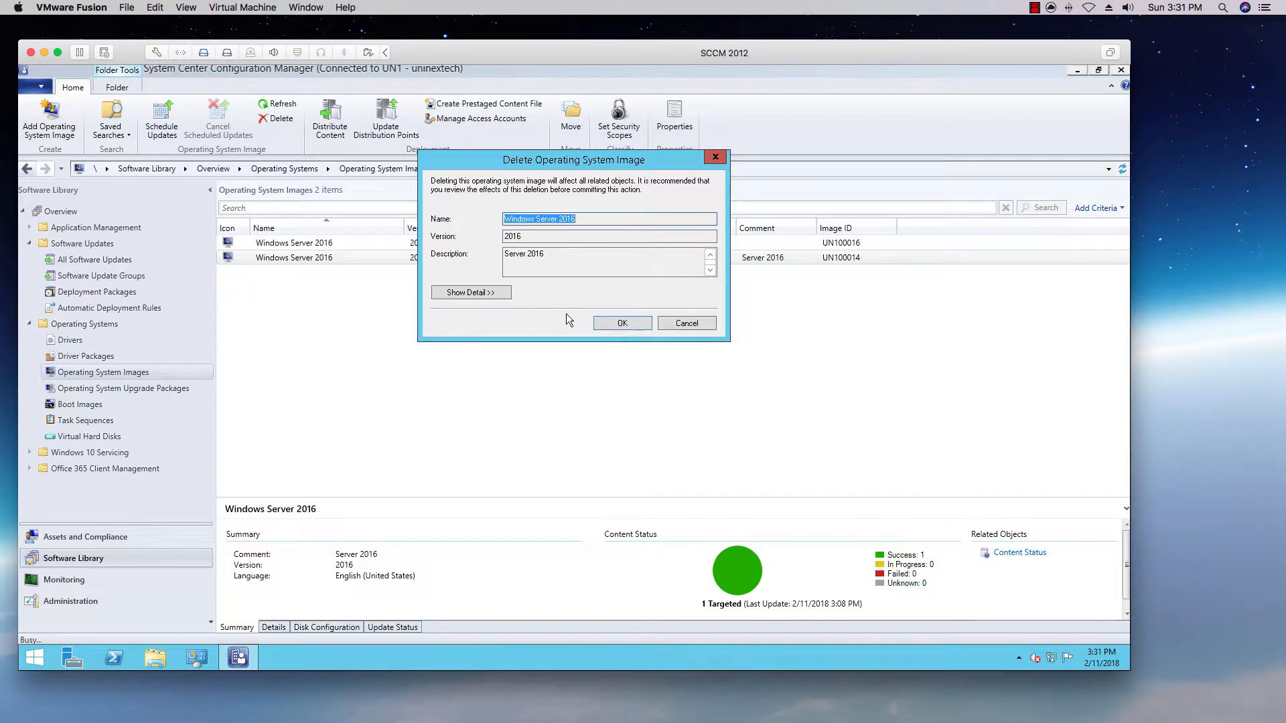
{"action": "left_click", "coordinate": [618, 323]}
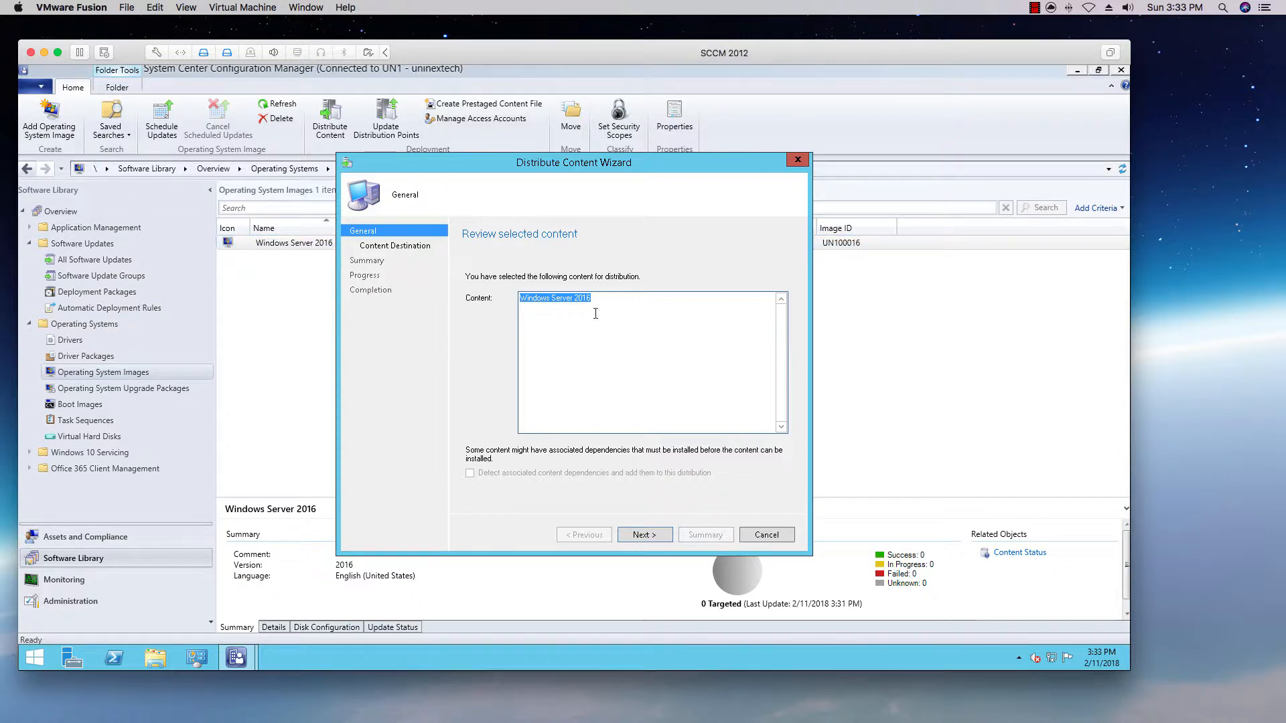
Step: Distribute the Windows Server 2016 image to the distribution point UNISCCM.UNI.NEXTECH.COM and finish the wizard
{"action": "left_click", "coordinate": [644, 534]}
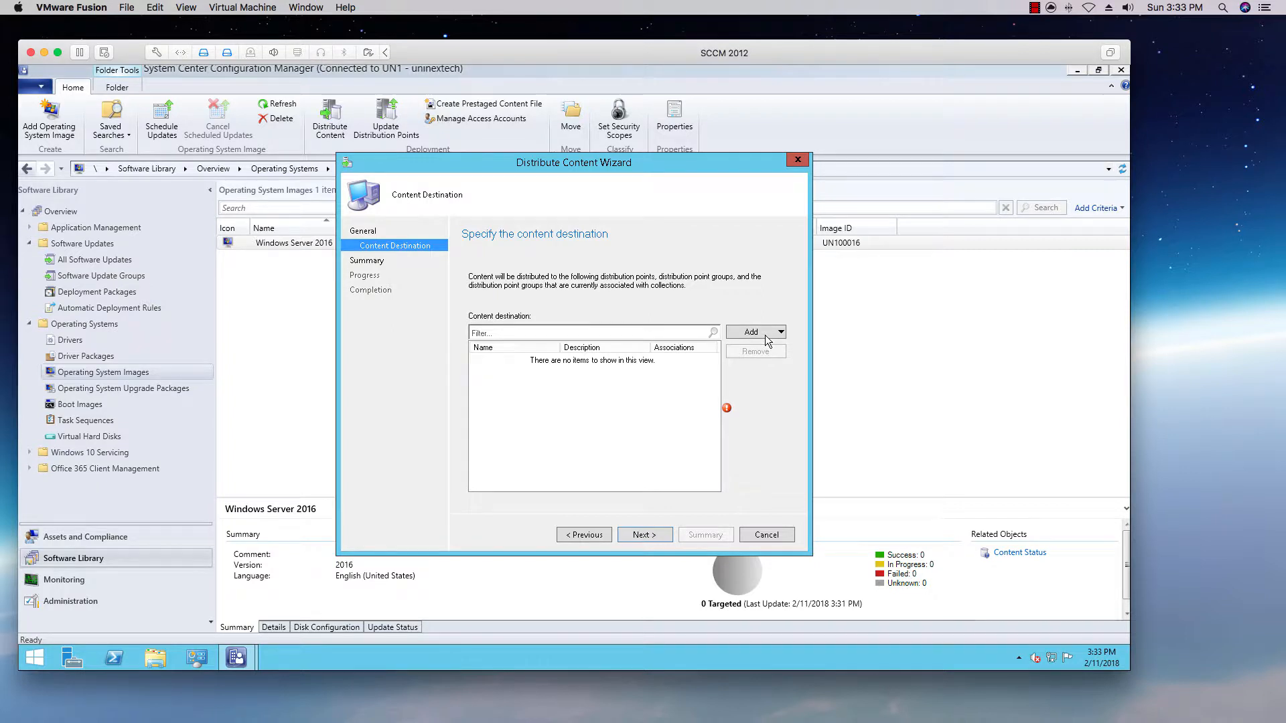
{"action": "left_click", "coordinate": [779, 332]}
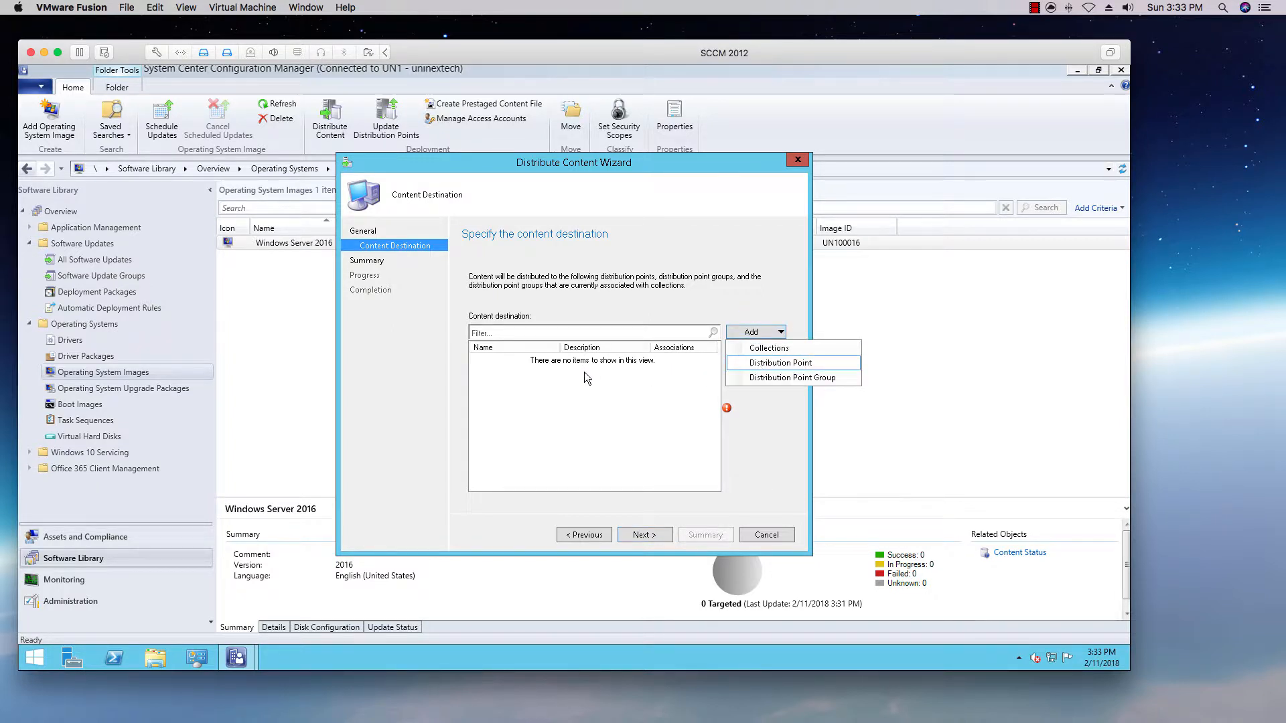
{"action": "left_click", "coordinate": [758, 363]}
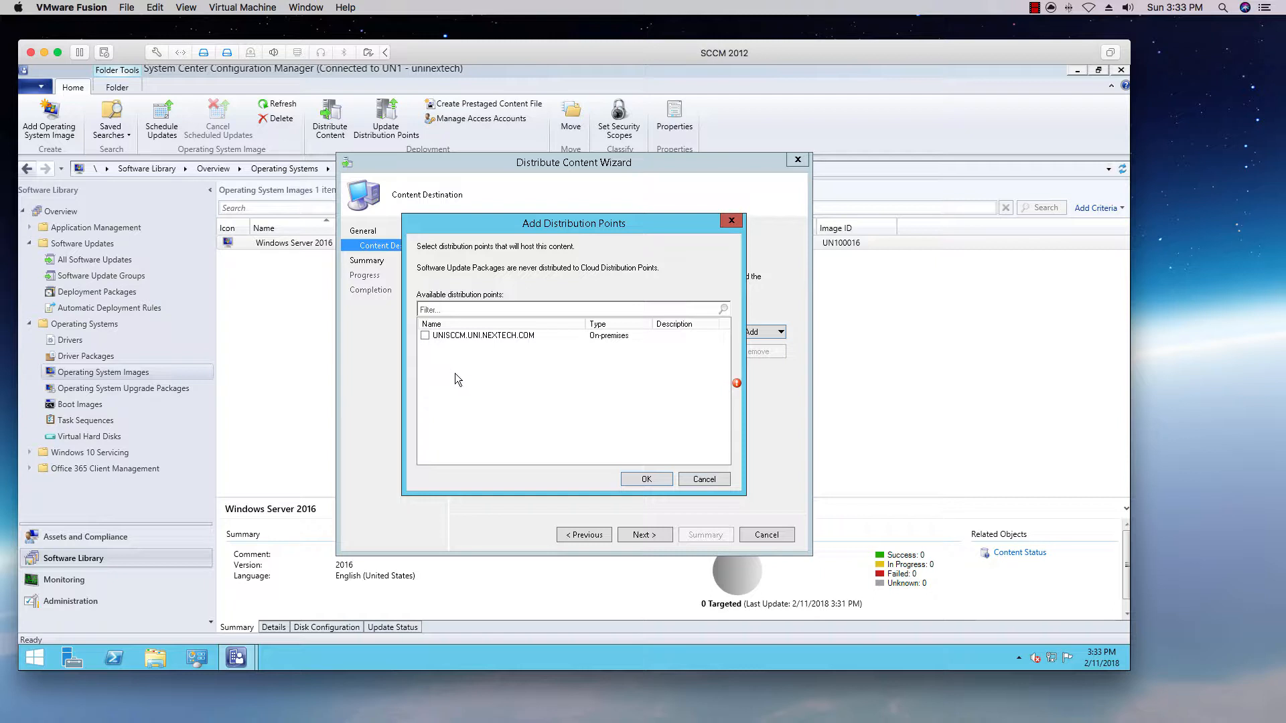
{"action": "left_click", "coordinate": [424, 335]}
{"action": "left_click", "coordinate": [646, 479]}
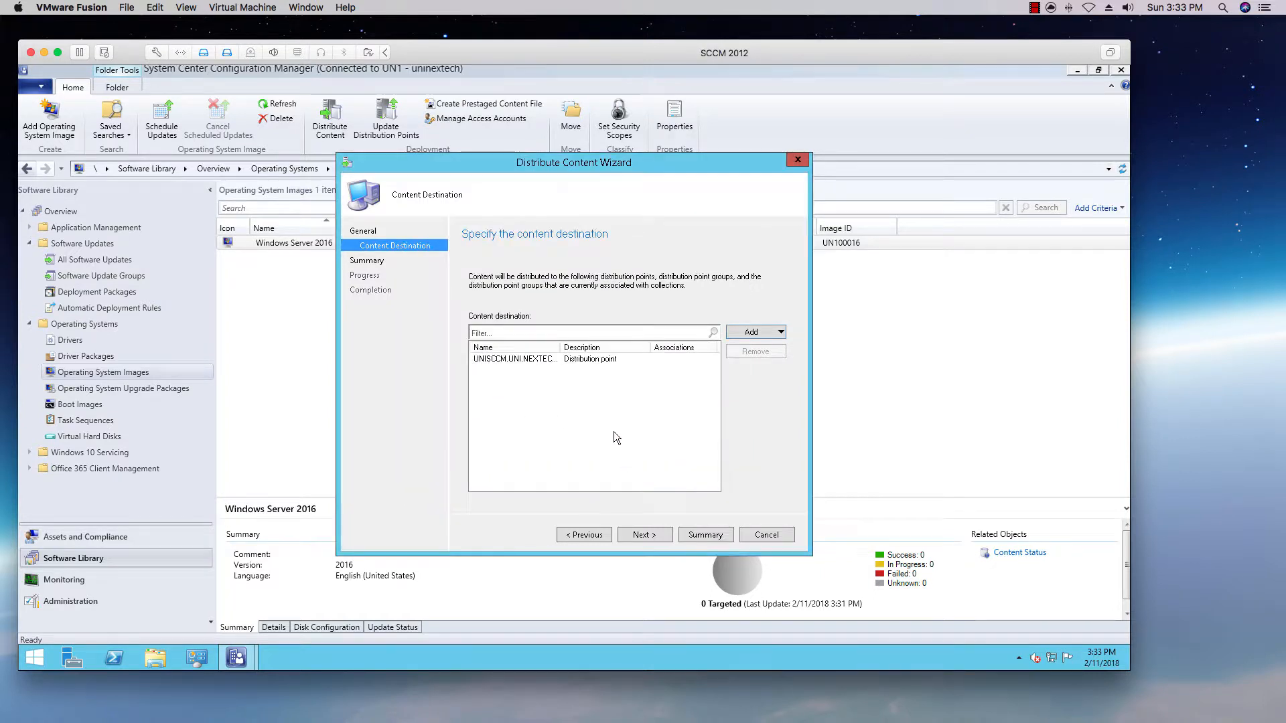
{"action": "left_click", "coordinate": [649, 535]}
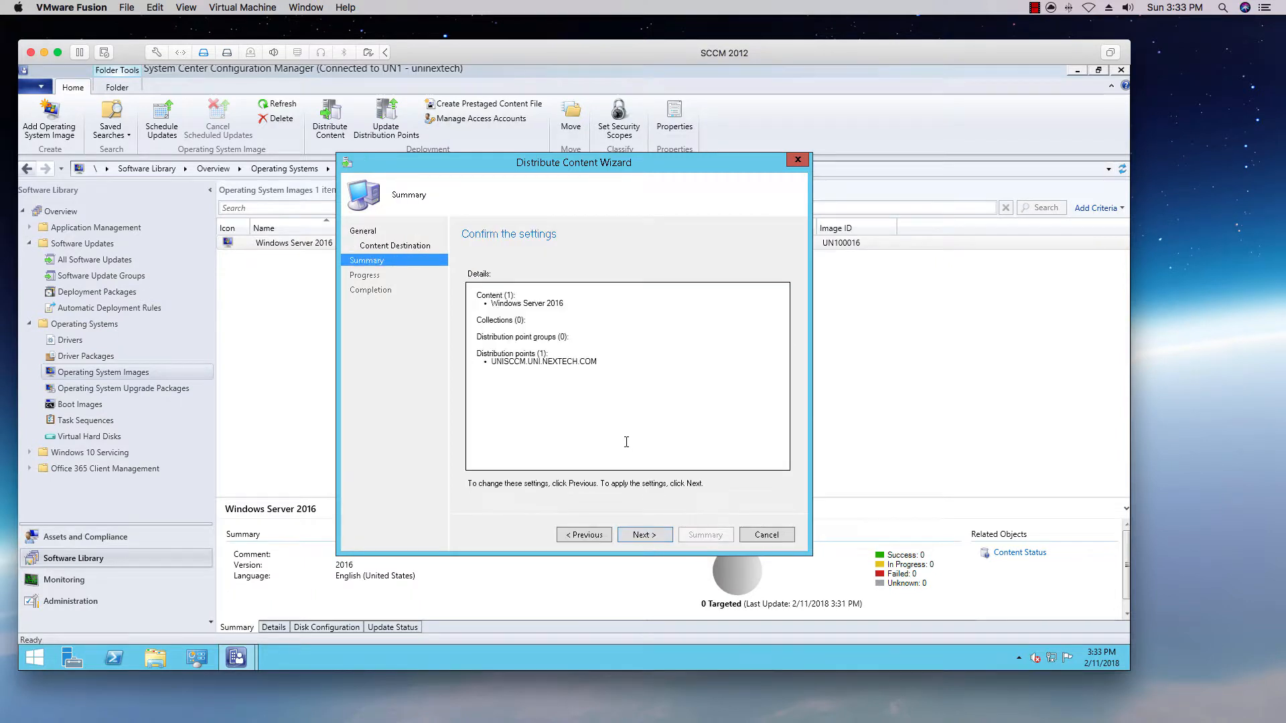
{"action": "left_click", "coordinate": [639, 534]}
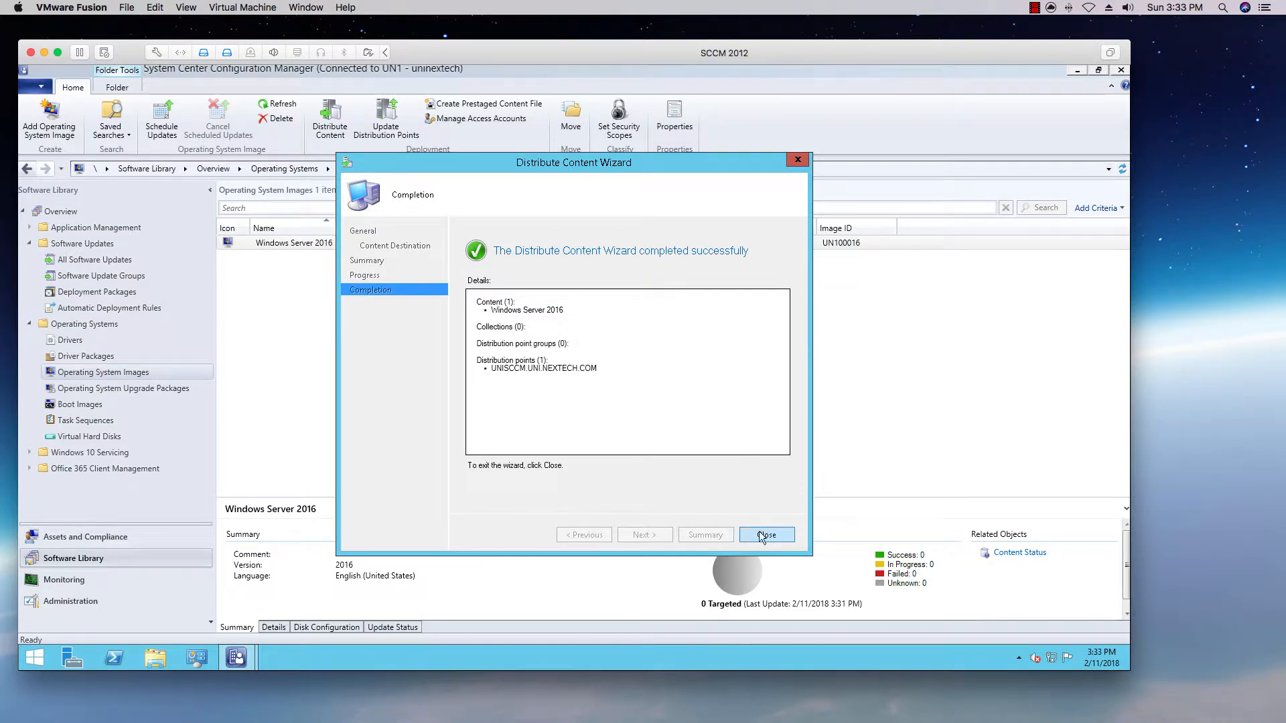
{"action": "left_click", "coordinate": [764, 534]}
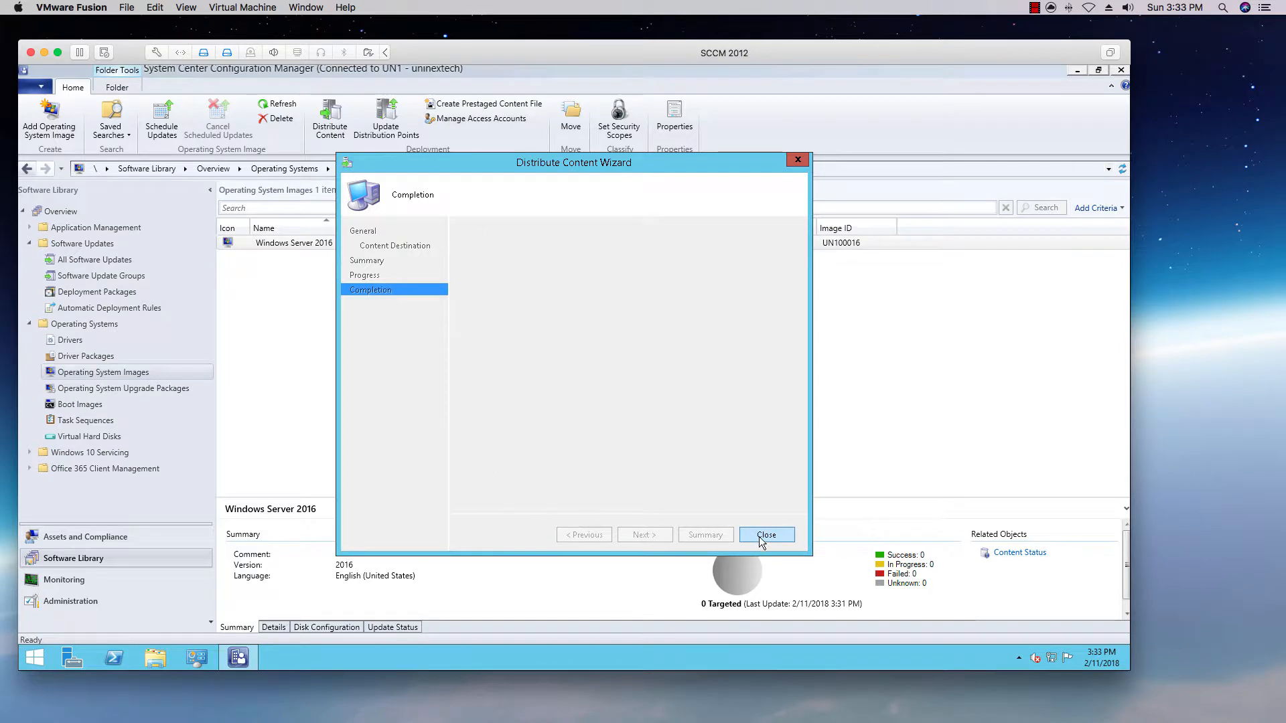
Step: Check the distribution content status of the Windows Server 2016 image in the Monitoring workspace
{"action": "left_click", "coordinate": [61, 581]}
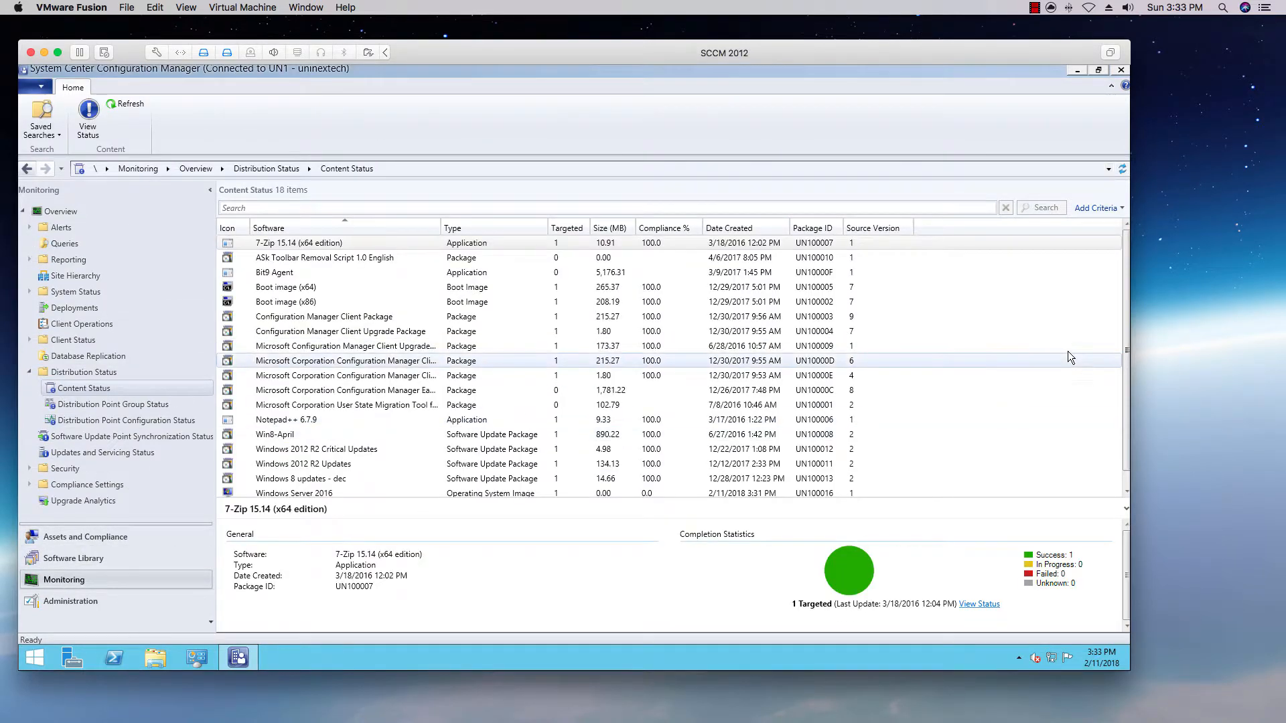
{"action": "scroll", "coordinate": [1123, 340], "scroll_direction": "down", "scroll_amount": 1}
{"action": "left_click", "coordinate": [568, 477]}
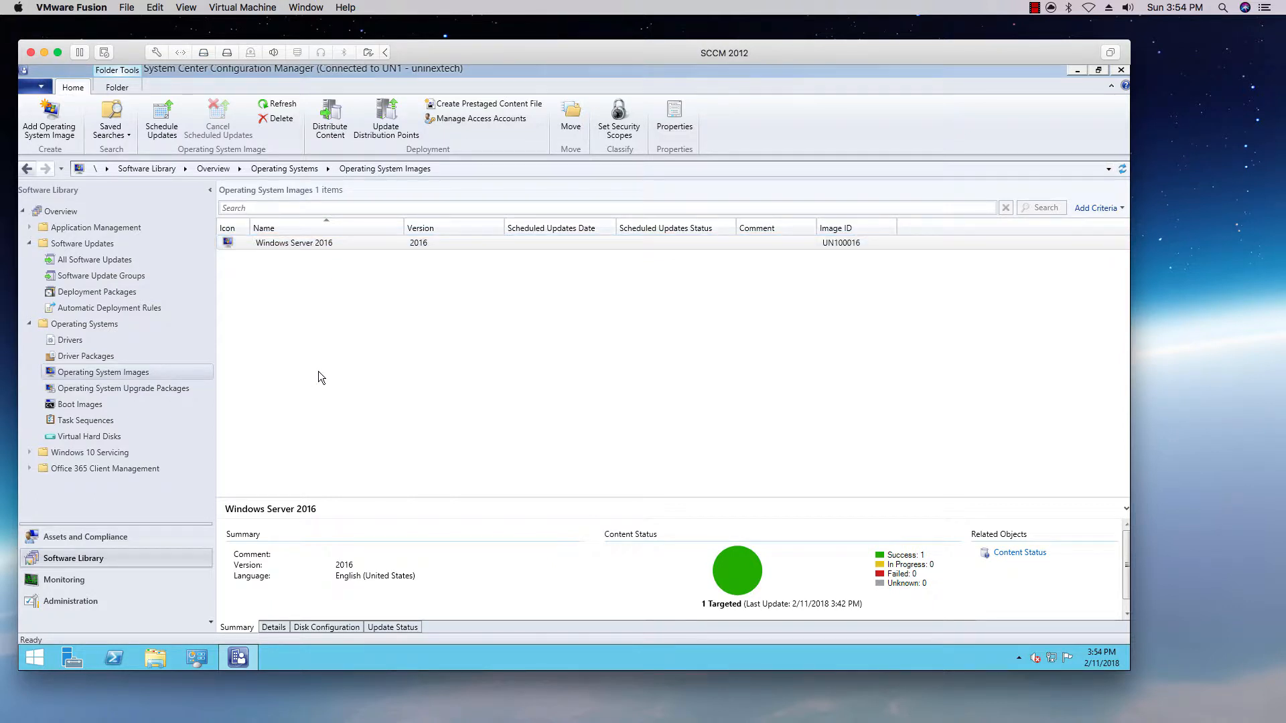
Step: Open the Windows 2016 Install task sequence for editing and dismiss the missing reference warning
{"action": "left_click", "coordinate": [94, 421]}
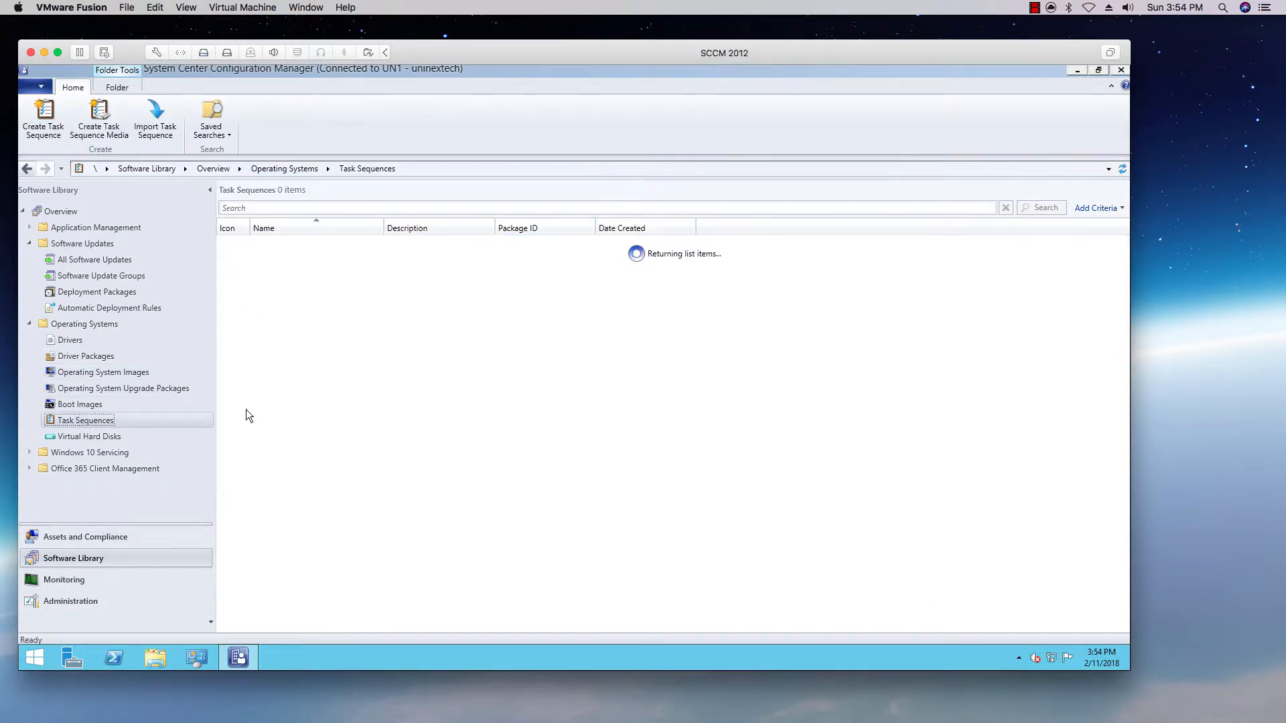
{"action": "left_click", "coordinate": [280, 245]}
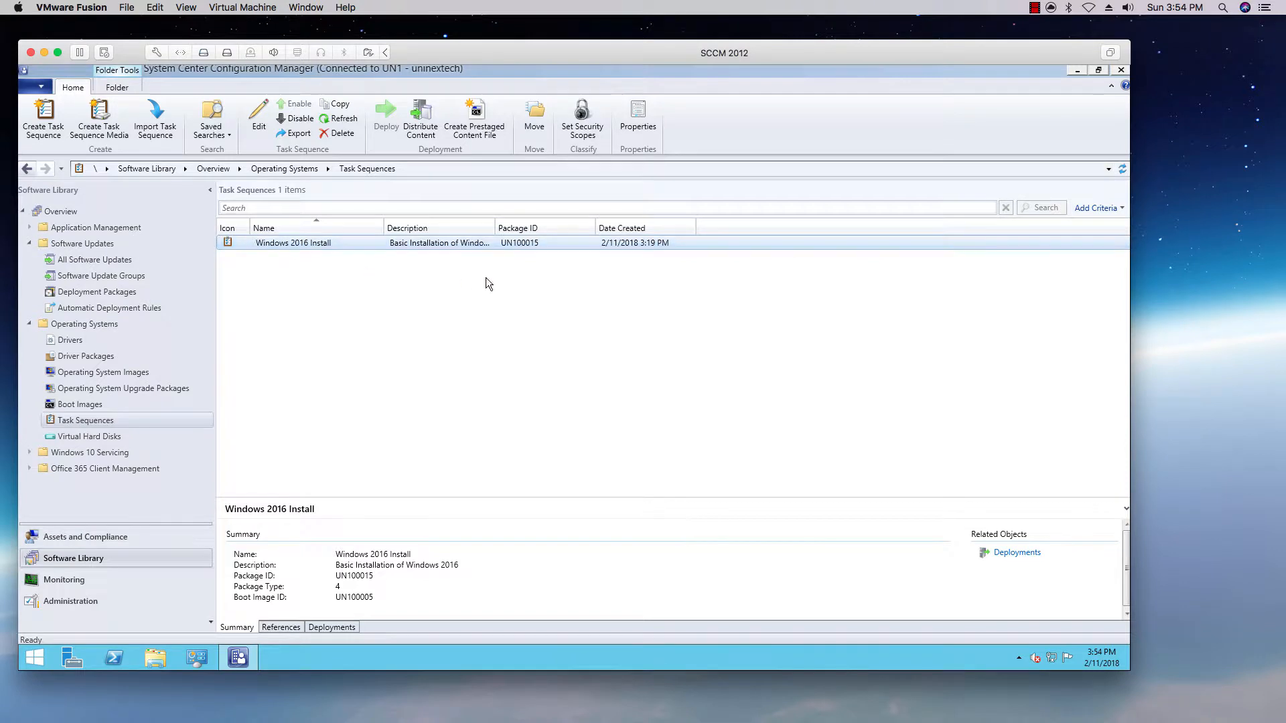
{"action": "right_click", "coordinate": [302, 245]}
{"action": "left_click", "coordinate": [321, 256]}
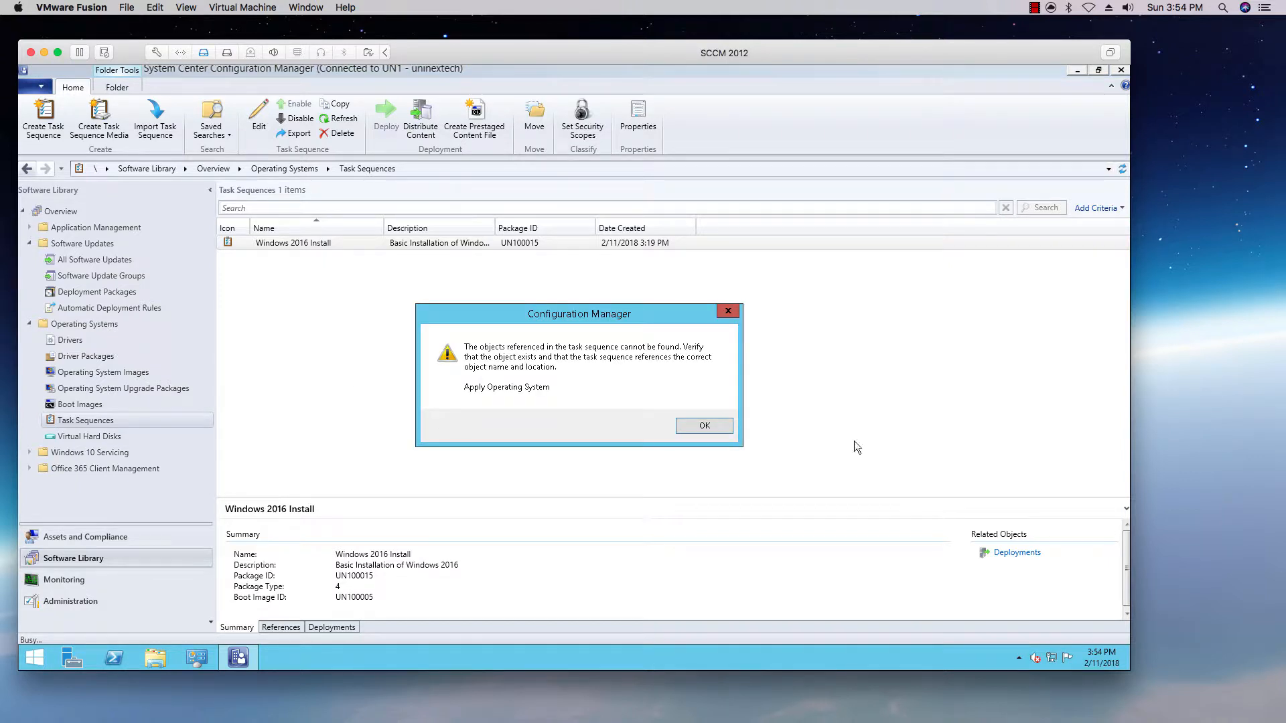
{"action": "left_click", "coordinate": [721, 432]}
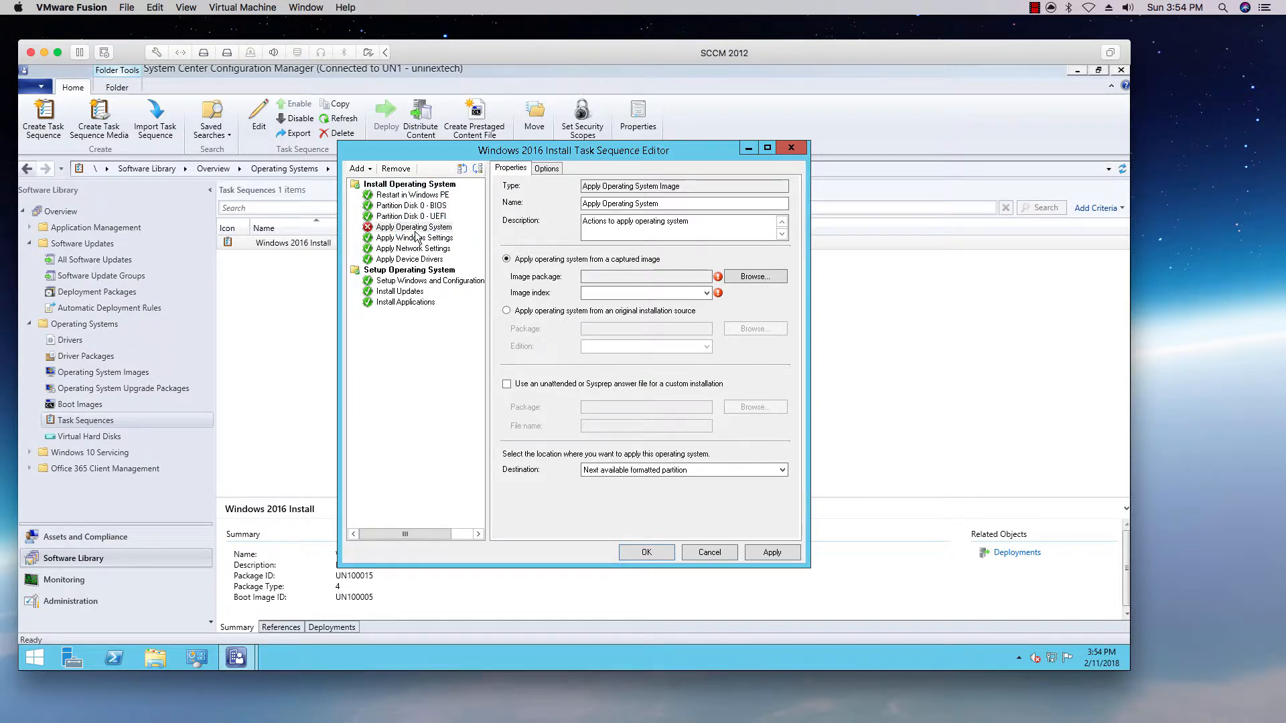
Step: Set the Apply Operating System image package to Windows Server 2016 2016 en-US with index 2 - Windows Server 2016 SERVERSTANDARD, and apply it
{"action": "left_click", "coordinate": [740, 277]}
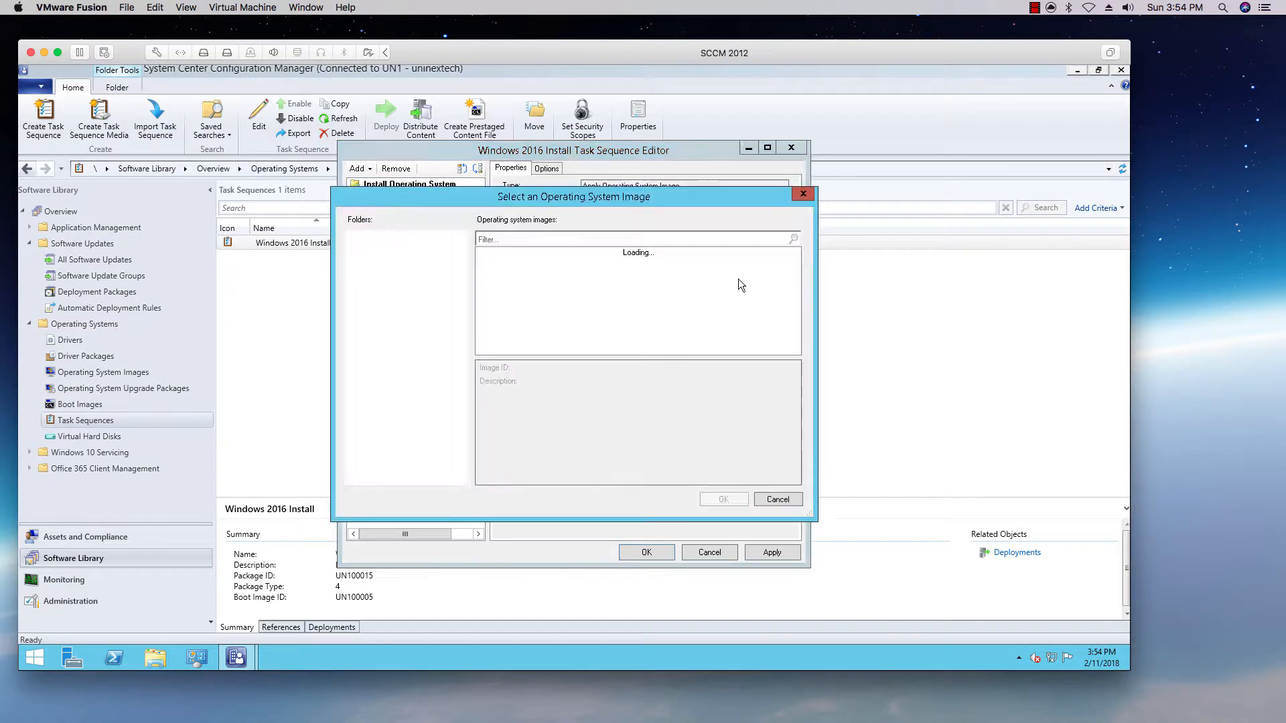
{"action": "left_click", "coordinate": [564, 253]}
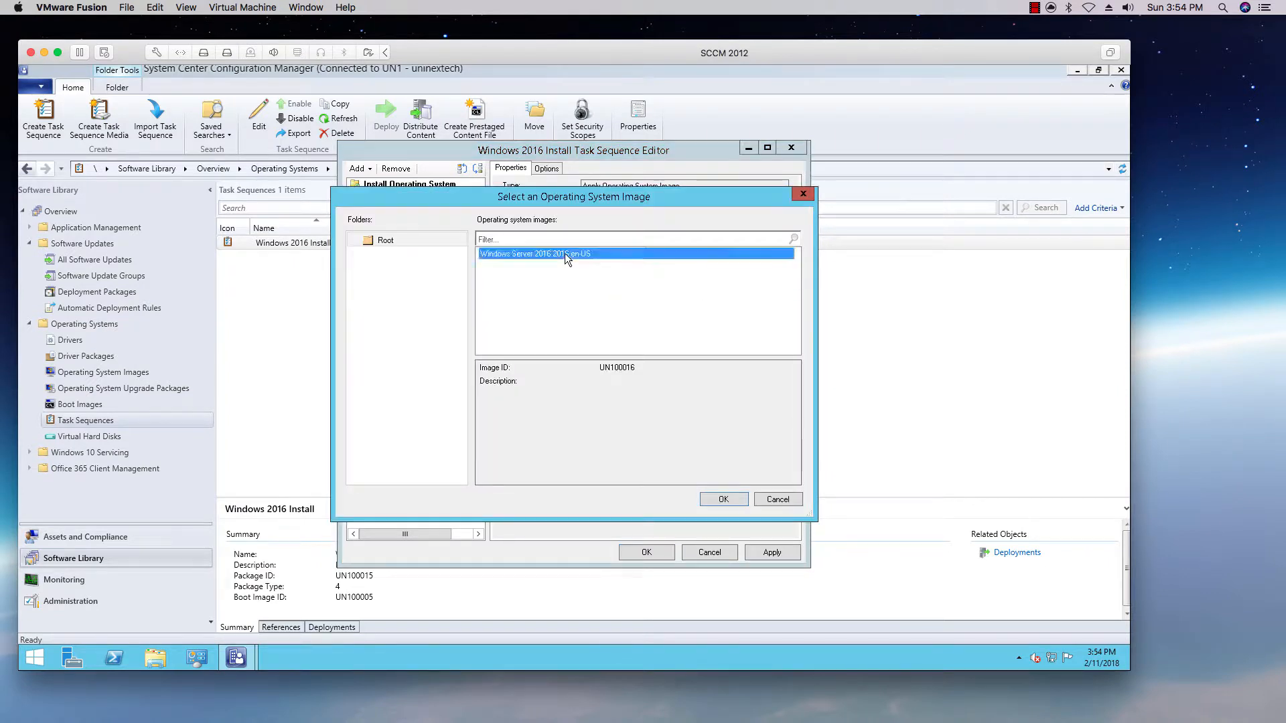
{"action": "left_click", "coordinate": [722, 500]}
{"action": "left_click", "coordinate": [707, 293]}
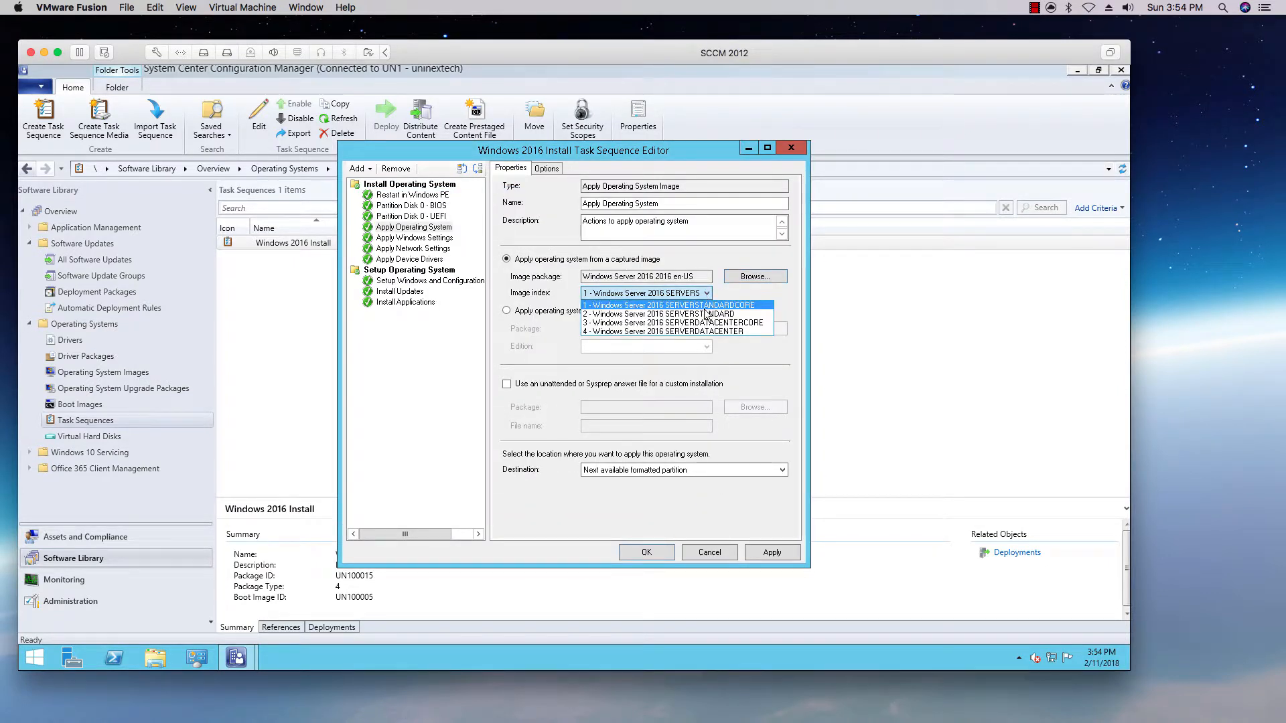
{"action": "left_click", "coordinate": [703, 314]}
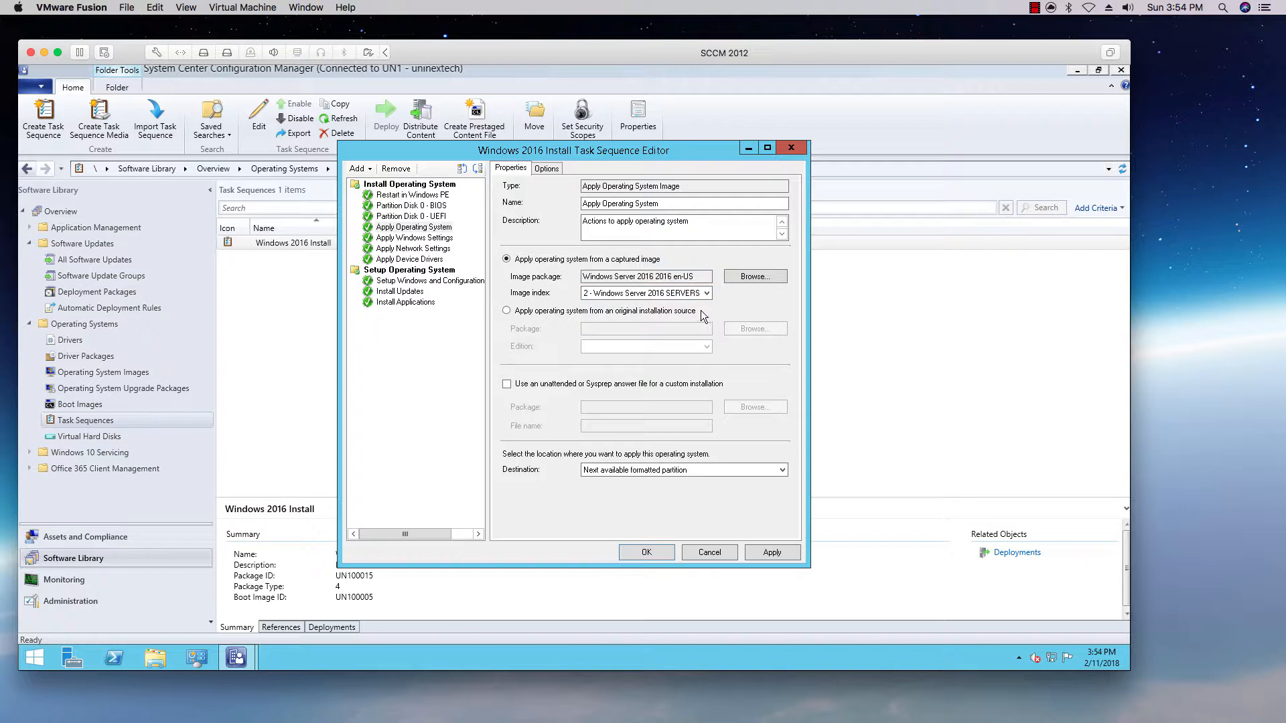
{"action": "left_click", "coordinate": [767, 549]}
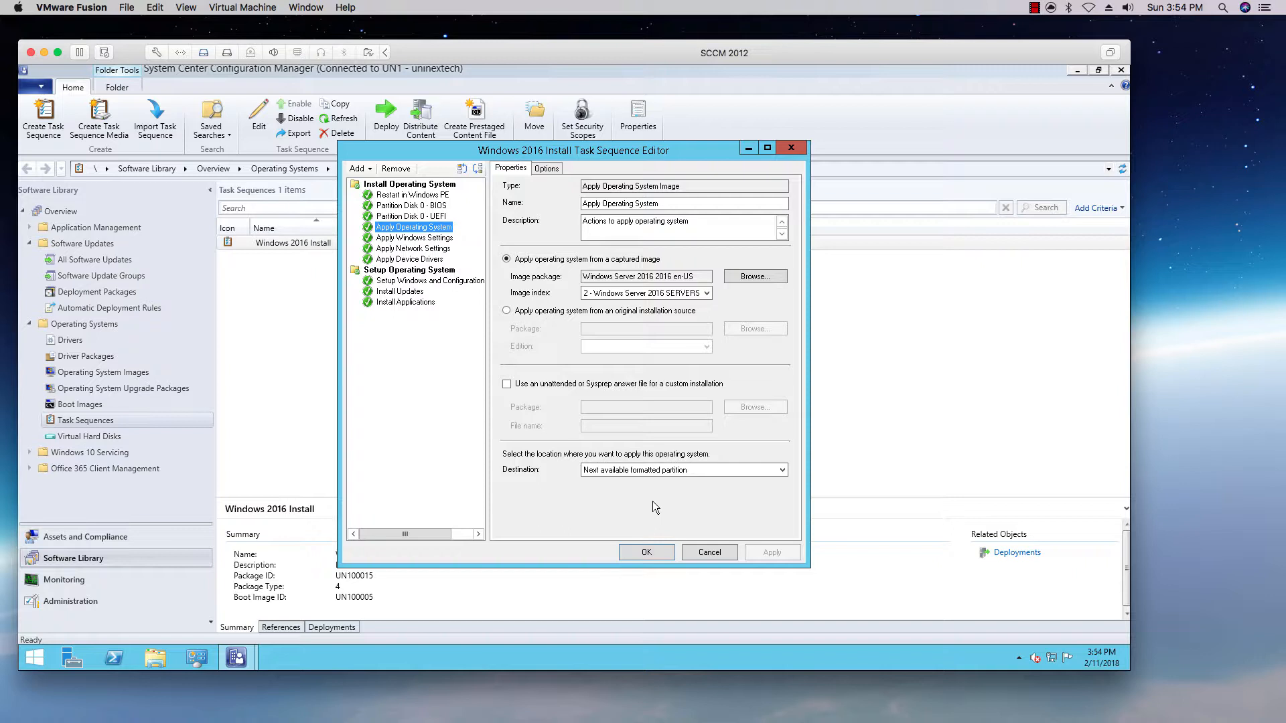
Step: Set the Apply Operating System destination to the specific logical drive letter C:, then save and close the task sequence
{"action": "left_click", "coordinate": [737, 473]}
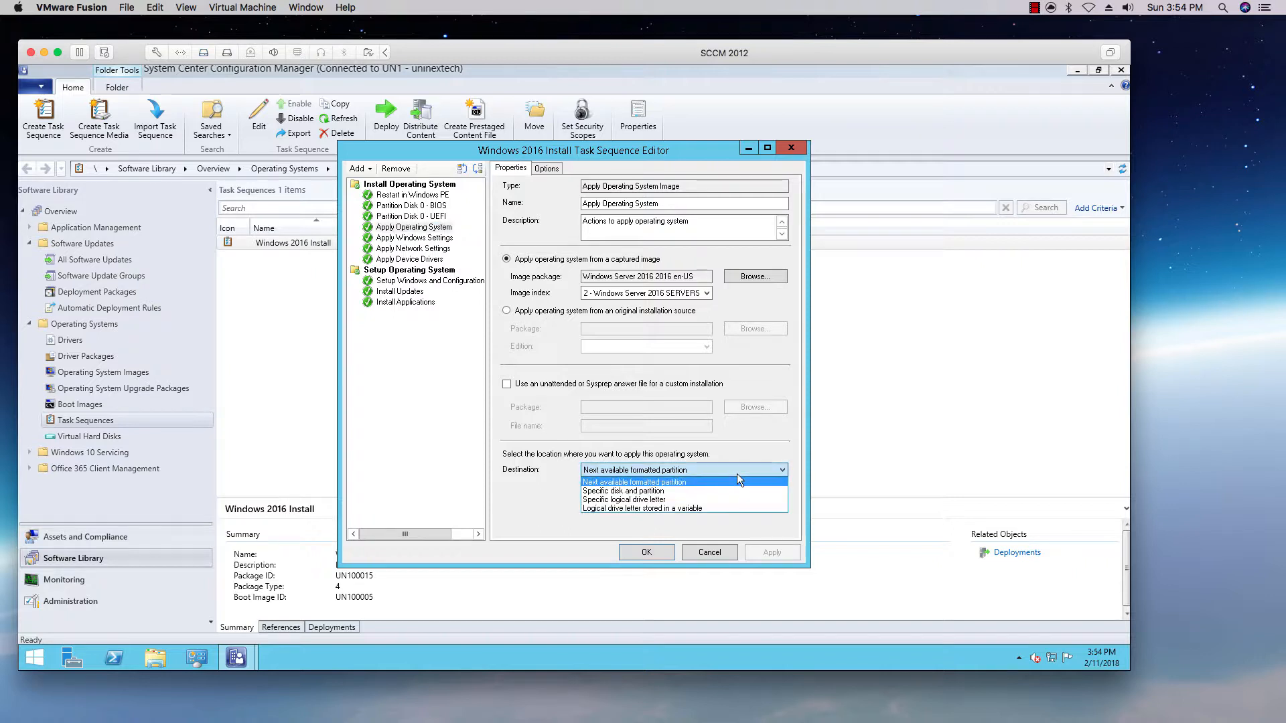
{"action": "left_click", "coordinate": [679, 500]}
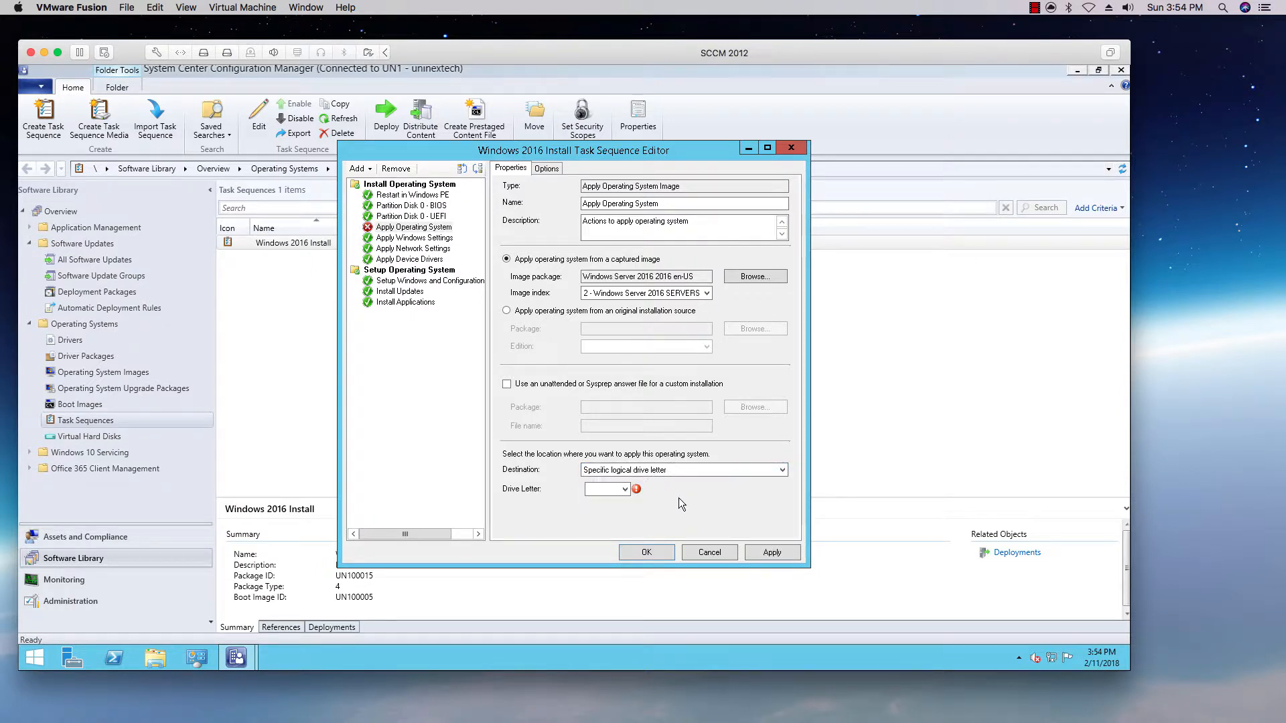
{"action": "left_click", "coordinate": [612, 489]}
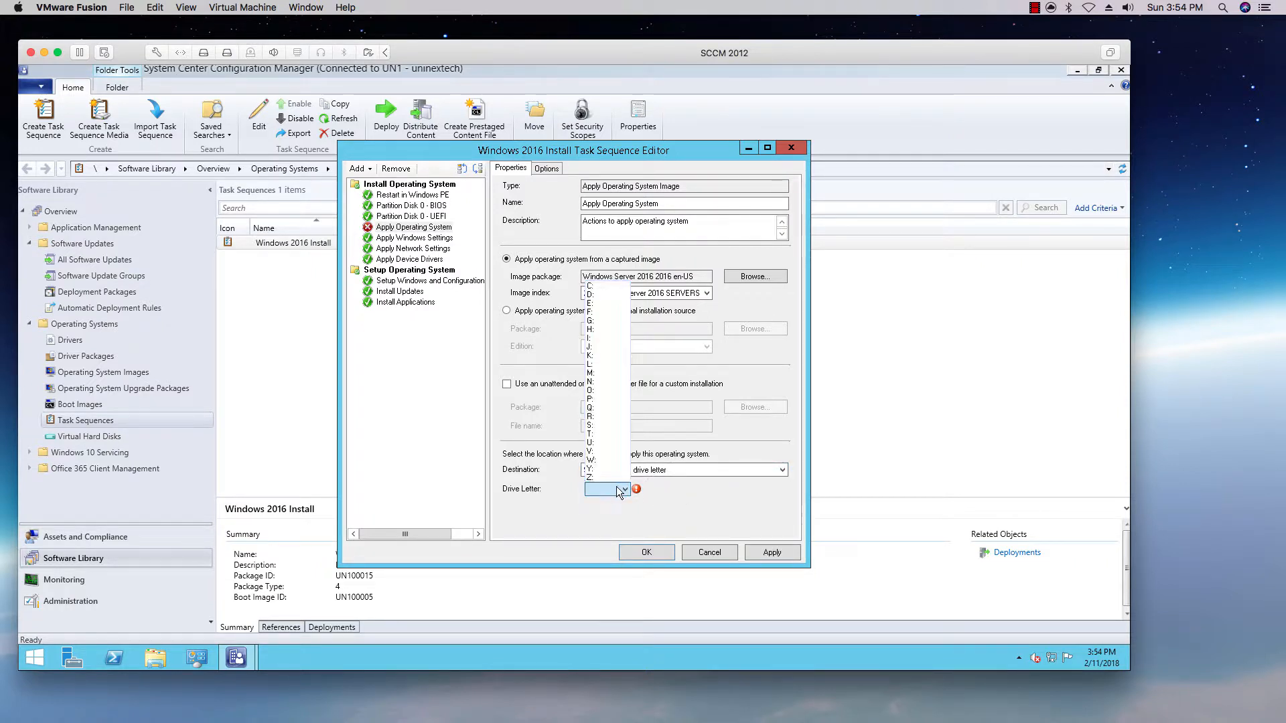
{"action": "left_click", "coordinate": [602, 287]}
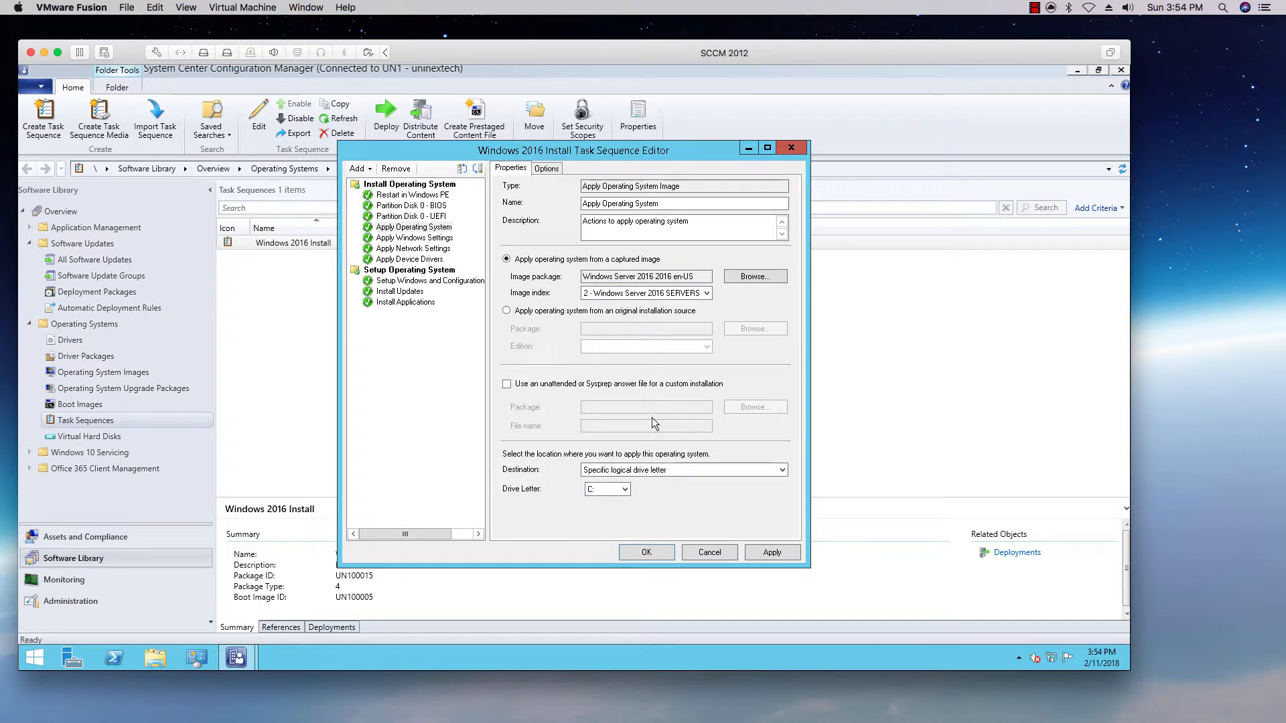
{"action": "left_click", "coordinate": [772, 553]}
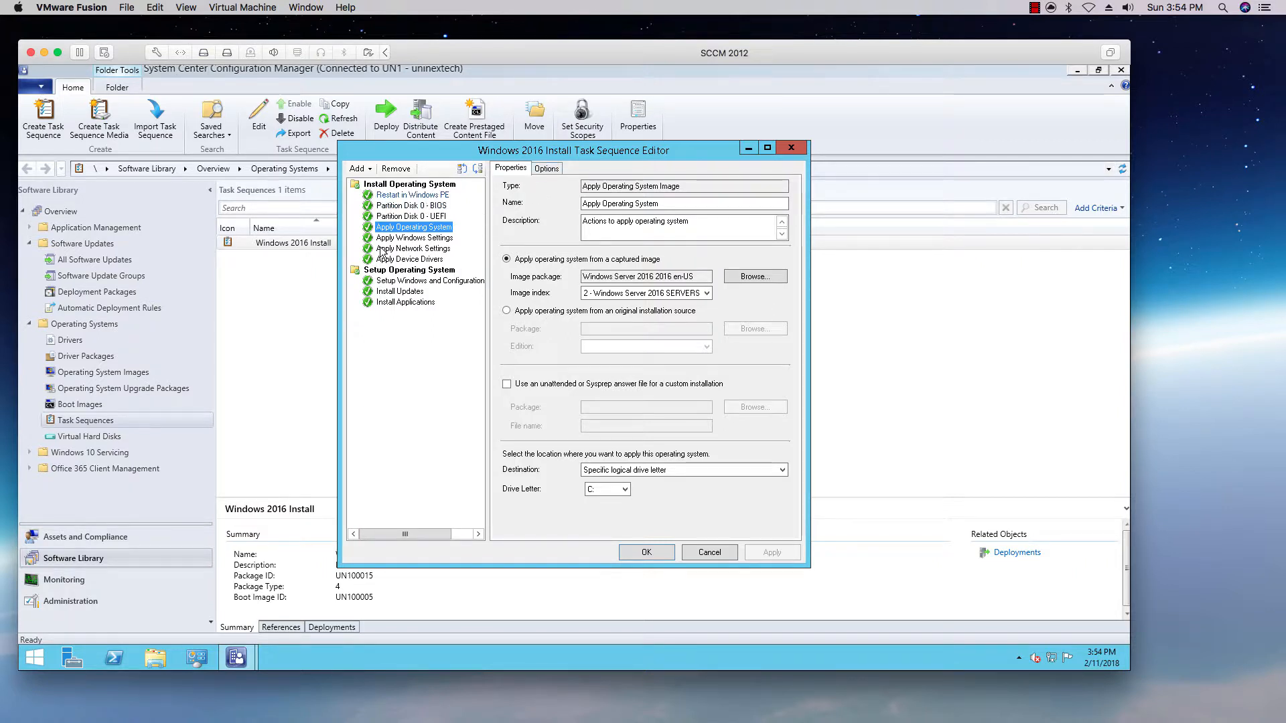
{"action": "left_click", "coordinate": [644, 552]}
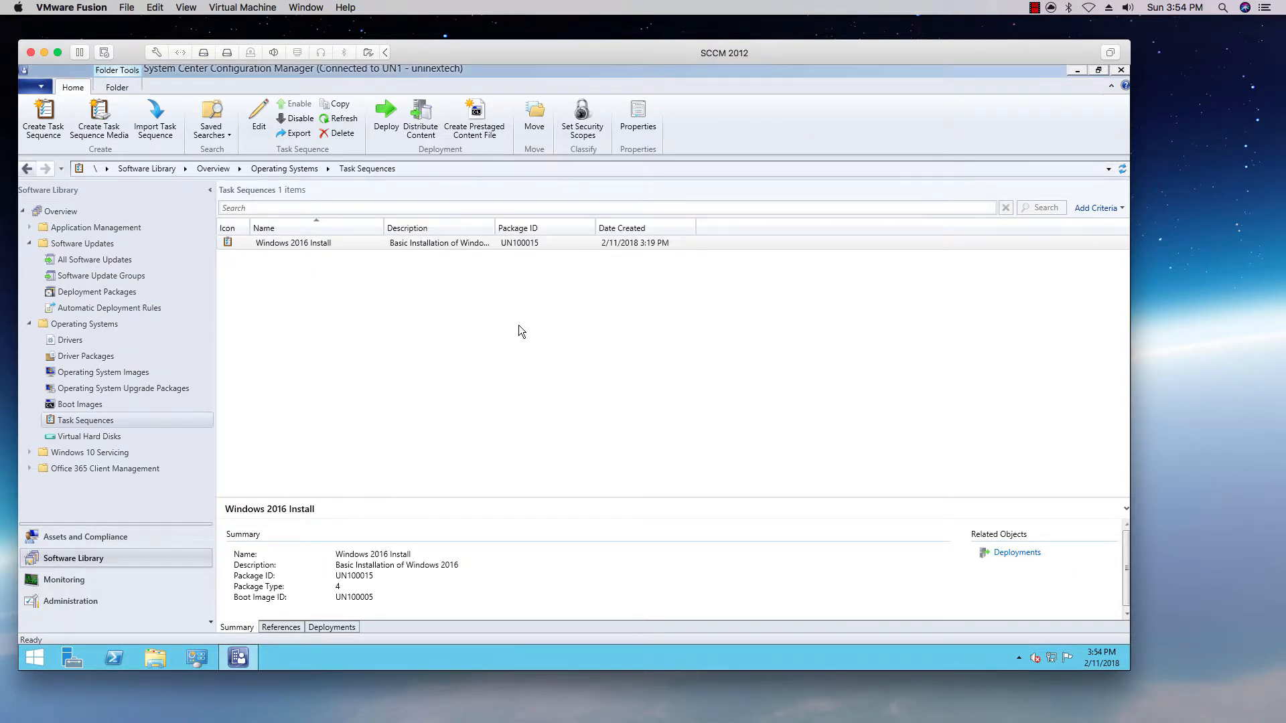
Step: Open the properties of the UNISCCM.UNI.NEXTECH.COM distribution point and enable PXE support for clients, accepting the required ports
{"action": "left_click", "coordinate": [306, 243]}
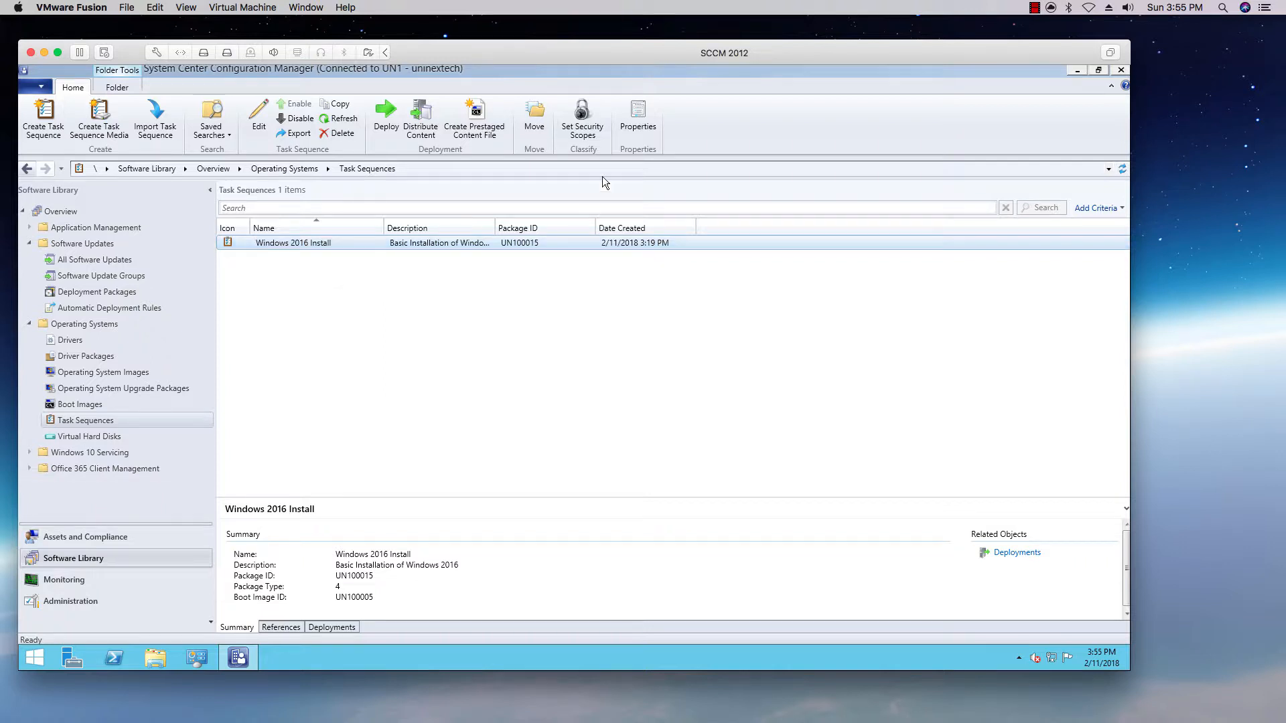
{"action": "left_click", "coordinate": [82, 600]}
{"action": "left_click", "coordinate": [259, 243]}
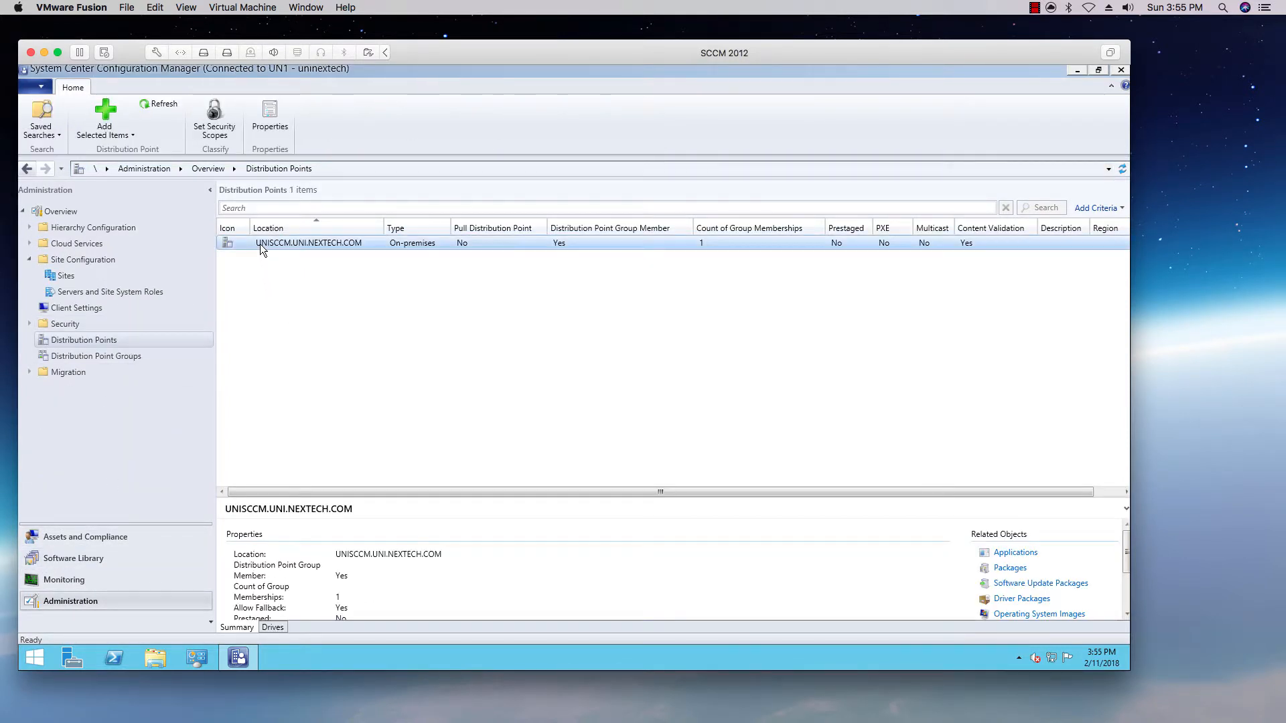
{"action": "left_click", "coordinate": [275, 129]}
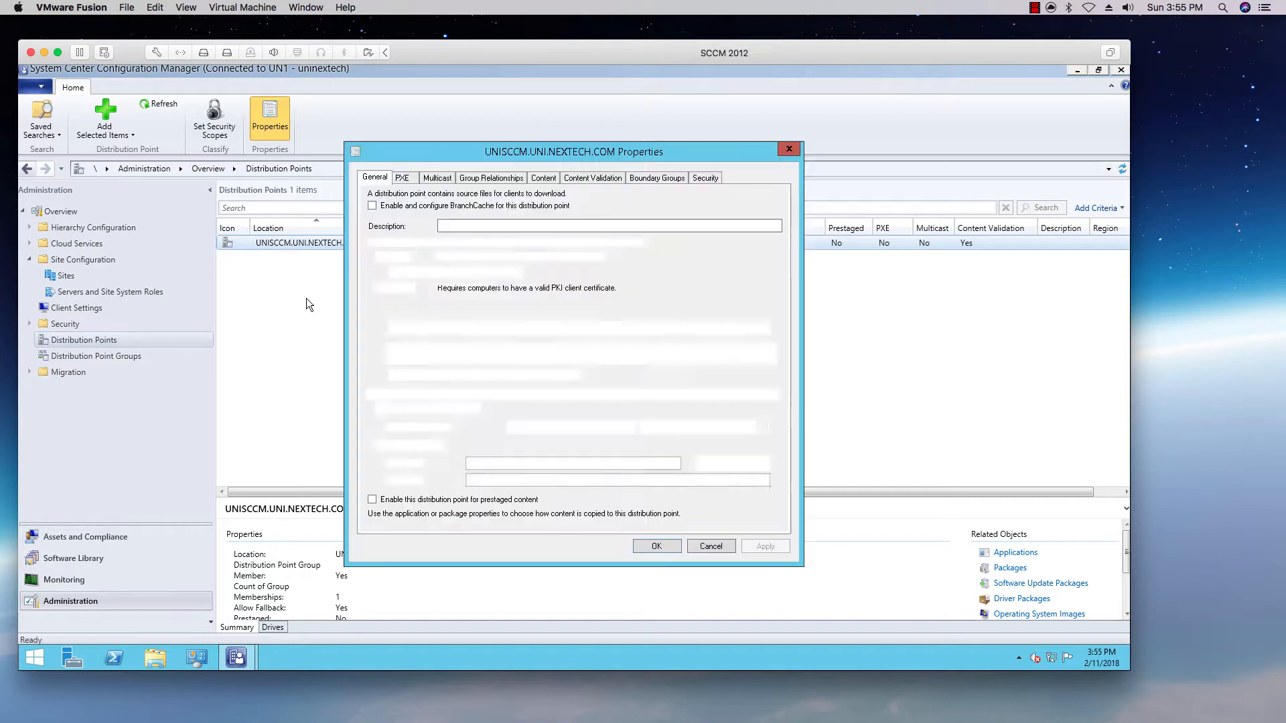
{"action": "left_click", "coordinate": [404, 179]}
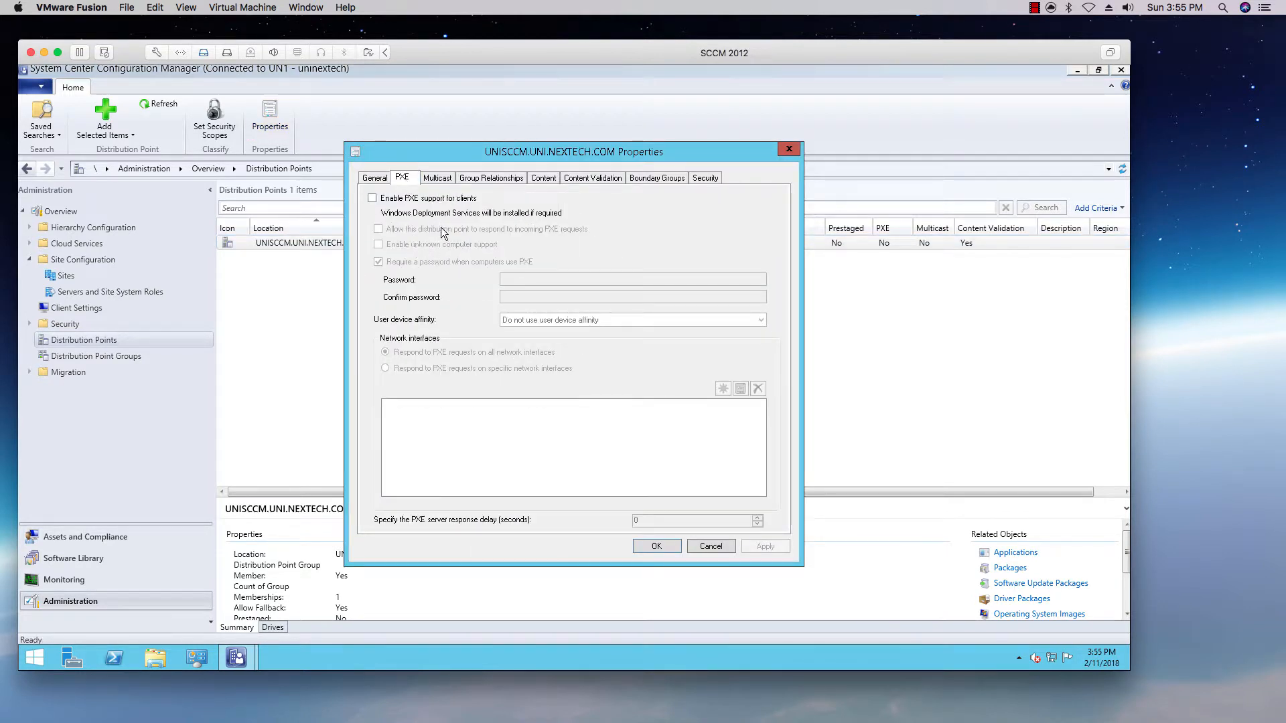
{"action": "left_click", "coordinate": [396, 199]}
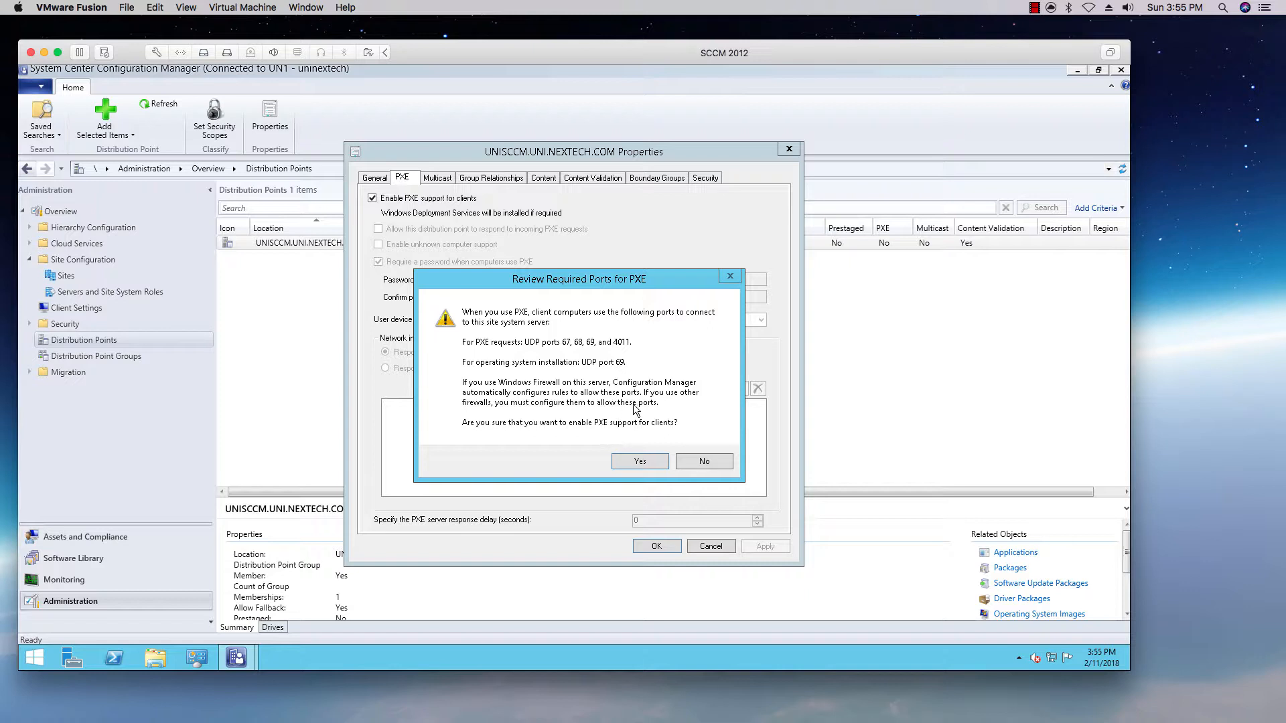
{"action": "left_click", "coordinate": [638, 462]}
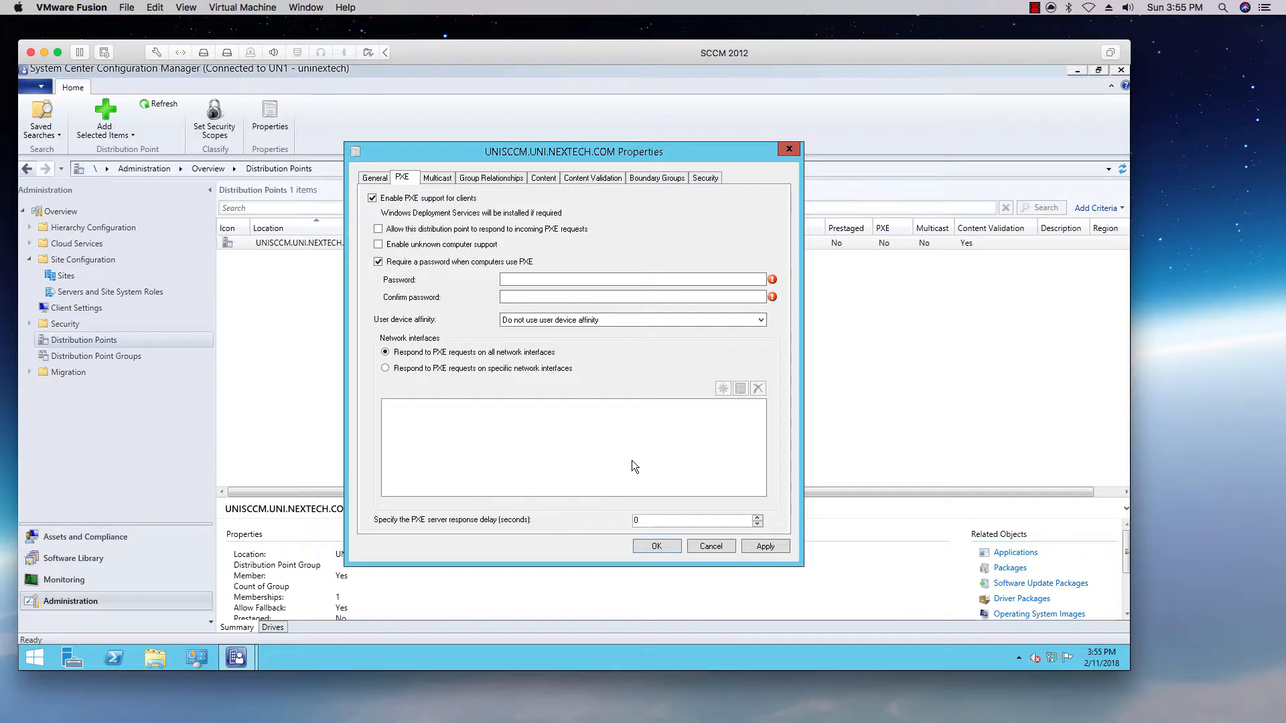
Step: Turn off the PXE password requirement, allow responses to incoming PXE requests and enable unknown computer support
{"action": "left_click", "coordinate": [425, 263]}
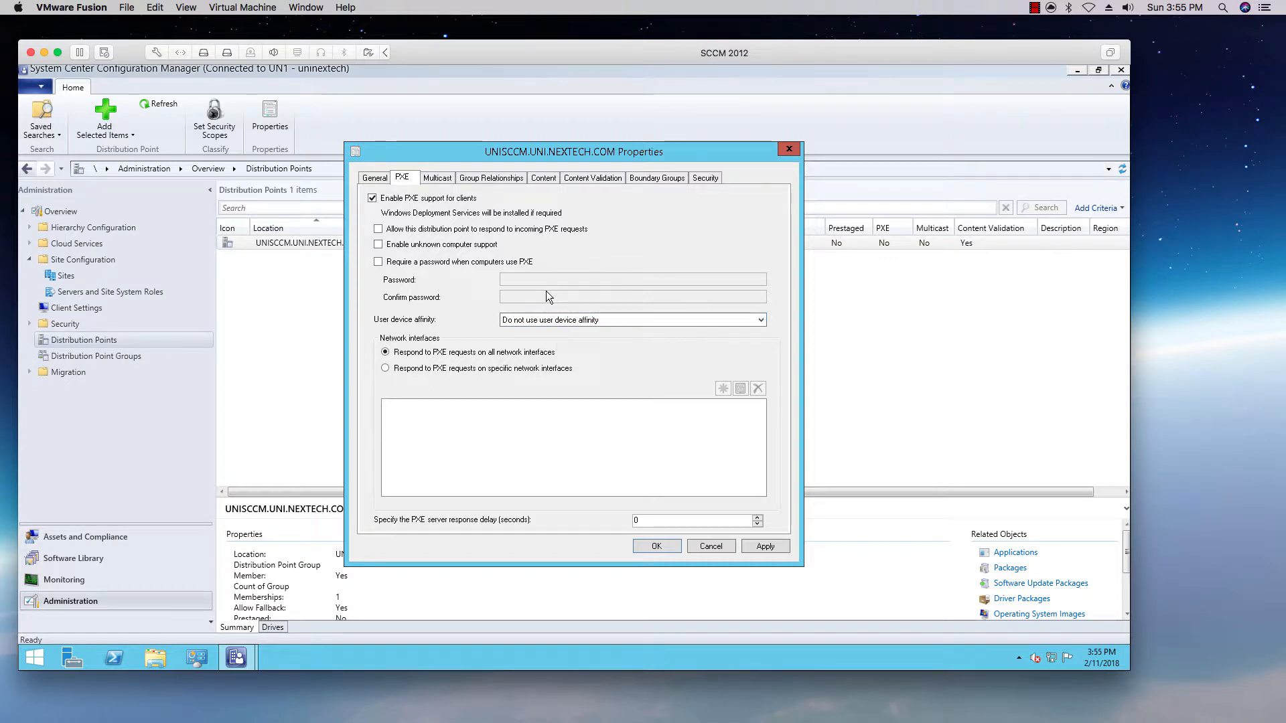
{"action": "left_click", "coordinate": [437, 229]}
{"action": "left_click", "coordinate": [432, 245]}
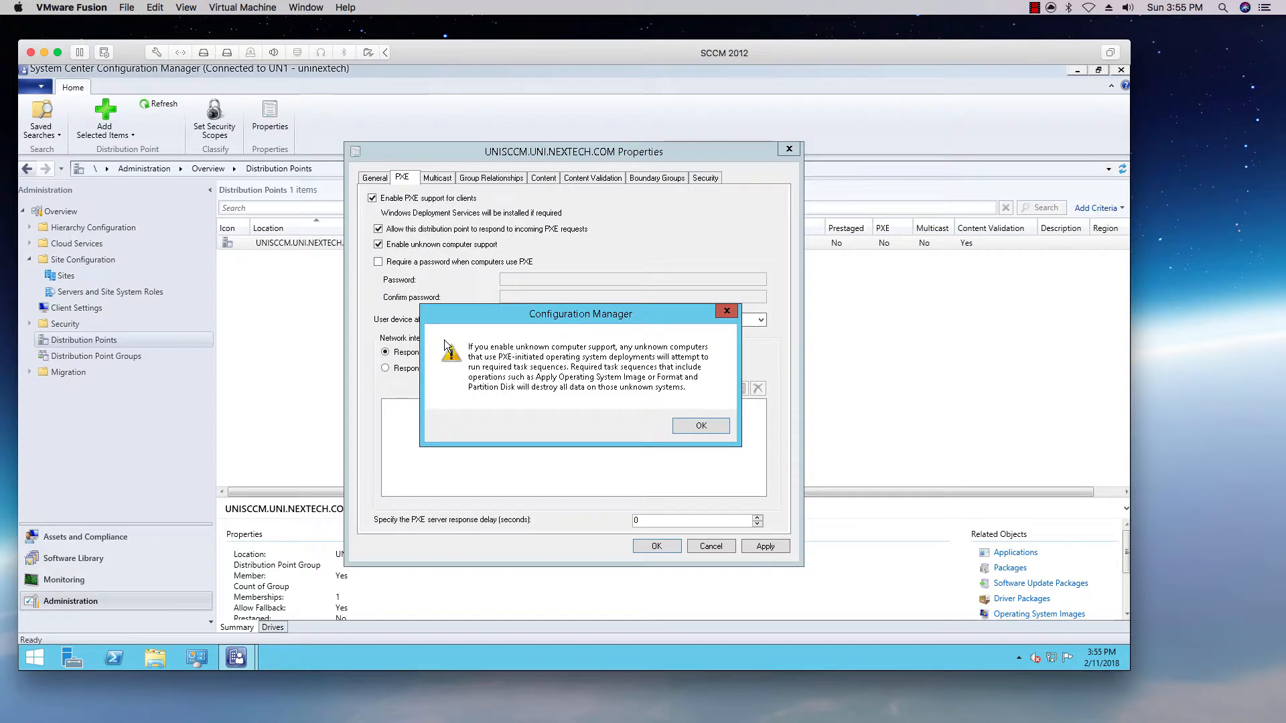
{"action": "left_click", "coordinate": [700, 426]}
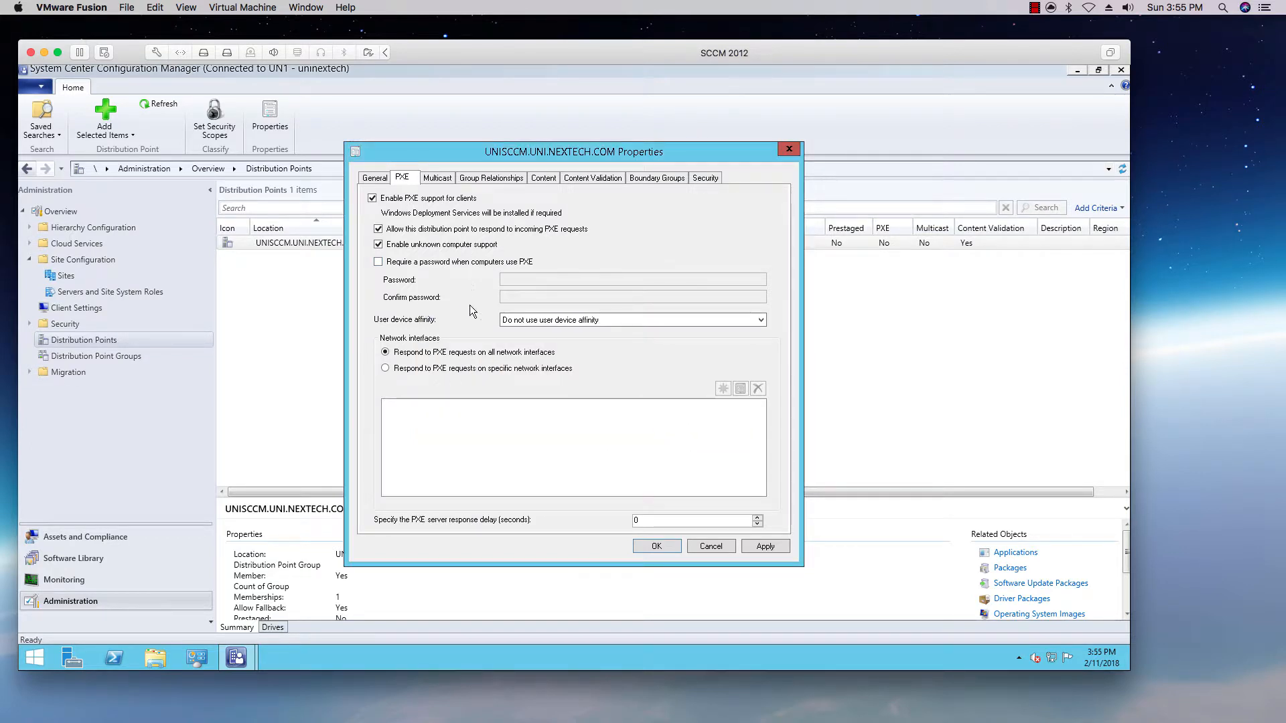
Step: Review the distribution point's multicast, group, content, validation, boundary group, security and PXE settings, then save the properties
{"action": "left_click", "coordinate": [448, 178]}
{"action": "left_click", "coordinate": [484, 181]}
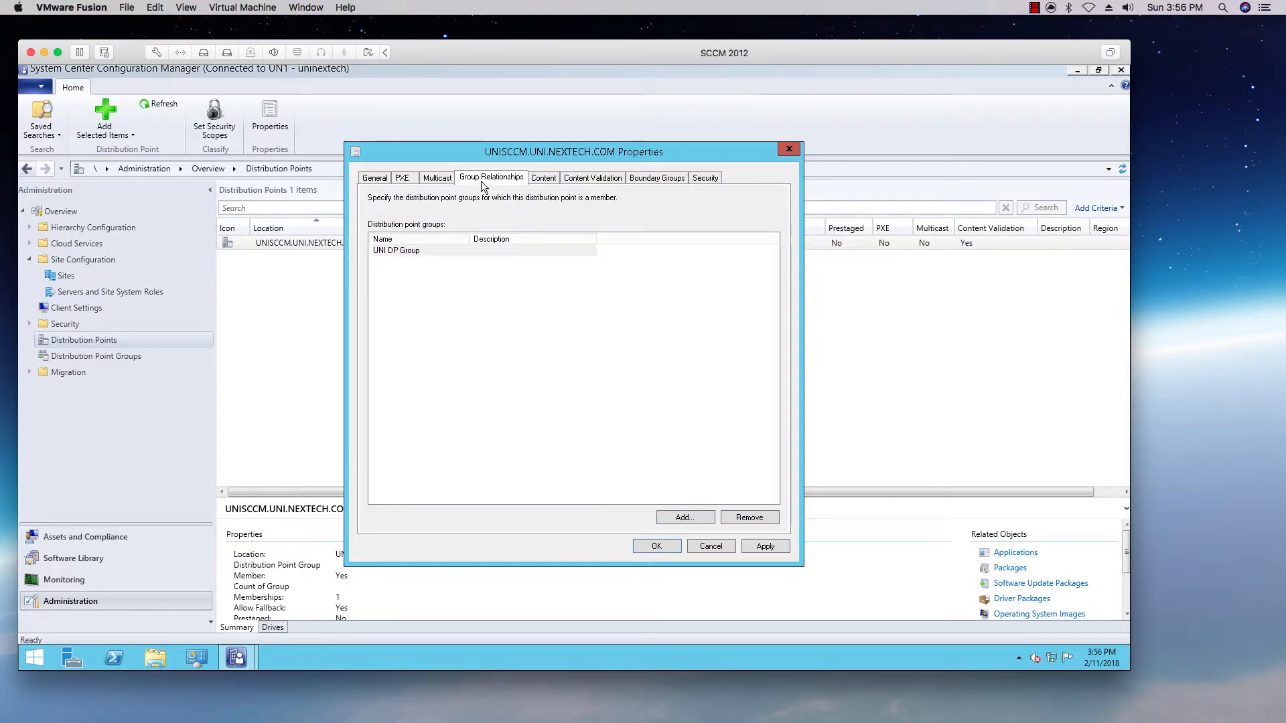
{"action": "left_click", "coordinate": [545, 180]}
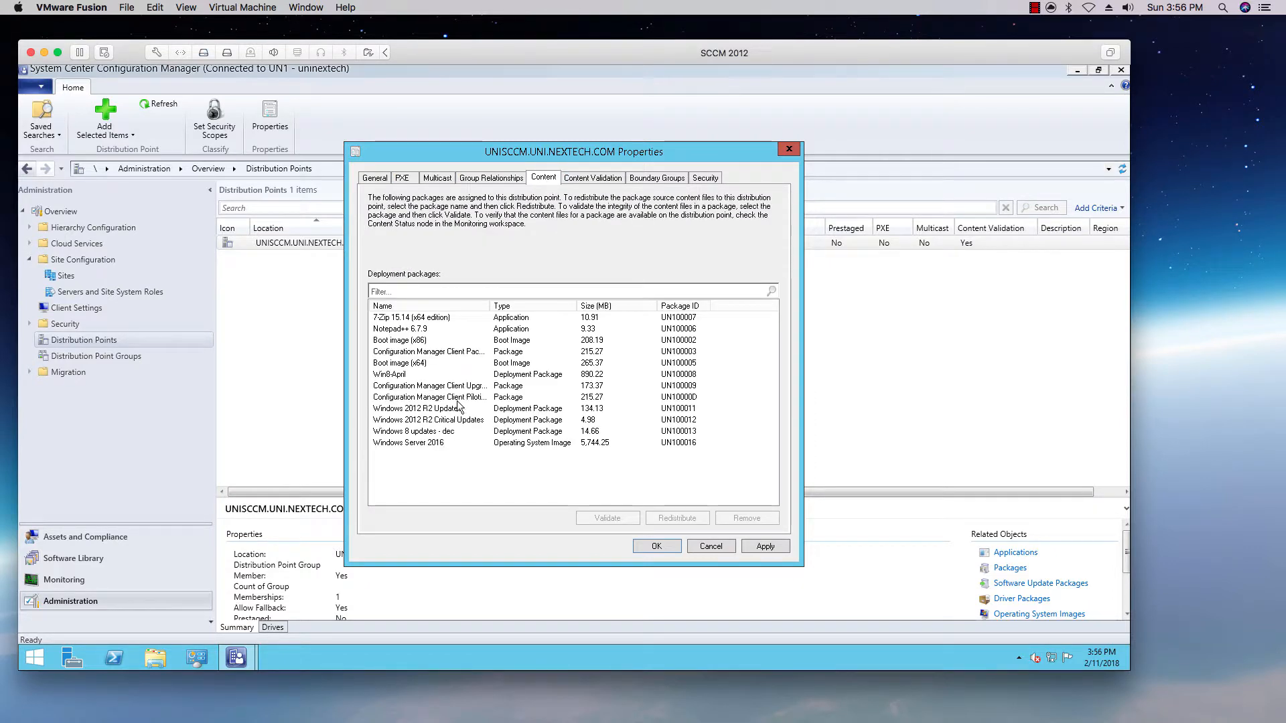
{"action": "left_click", "coordinate": [592, 179]}
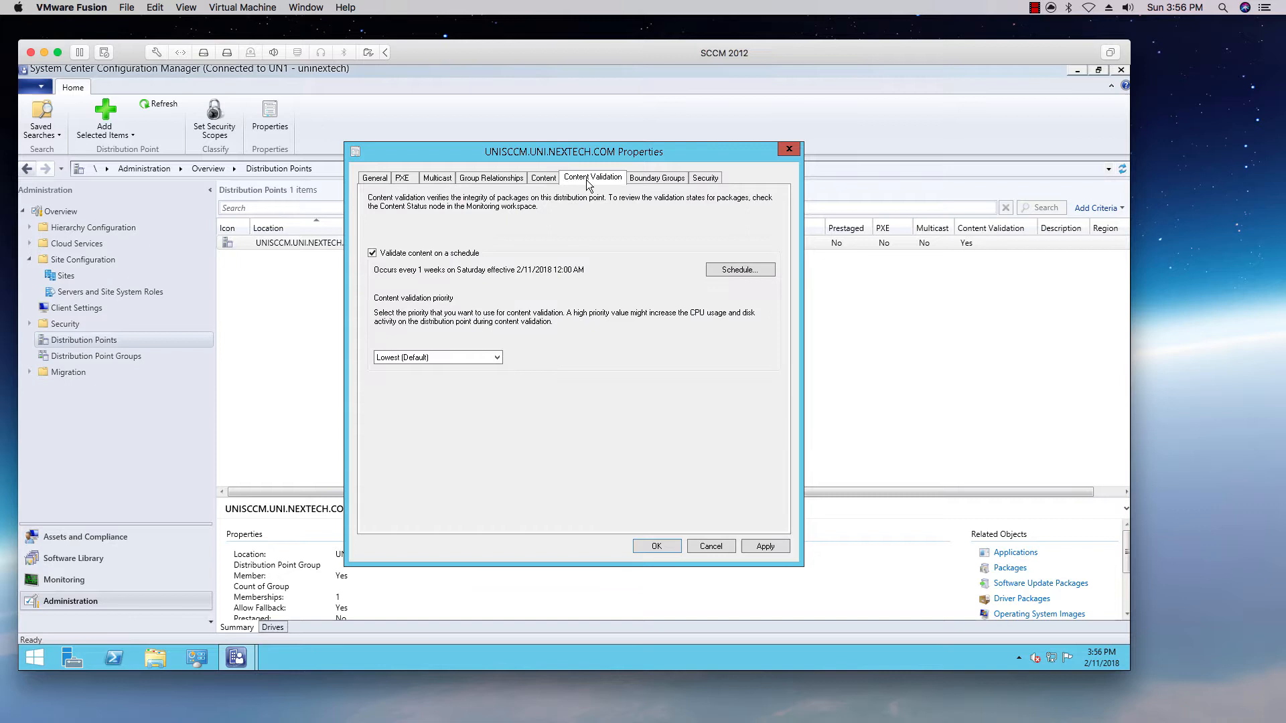
{"action": "left_click", "coordinate": [661, 185]}
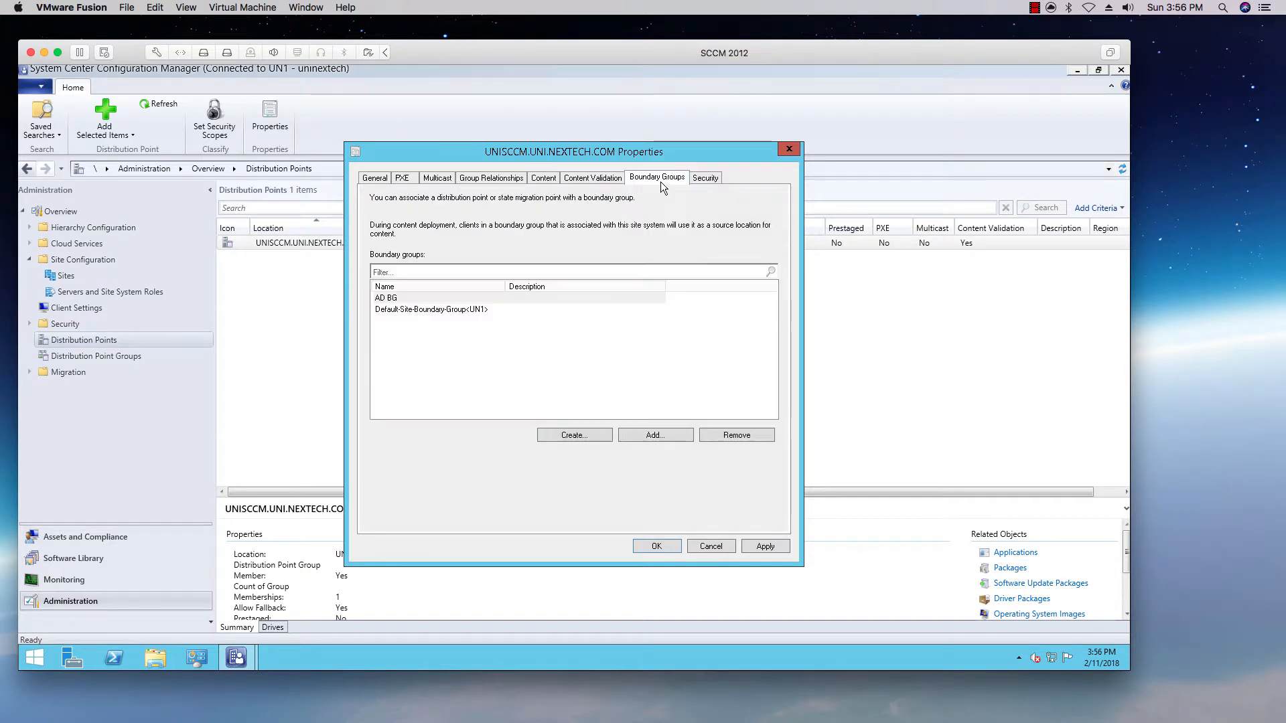
{"action": "left_click", "coordinate": [705, 182]}
{"action": "left_click", "coordinate": [405, 181]}
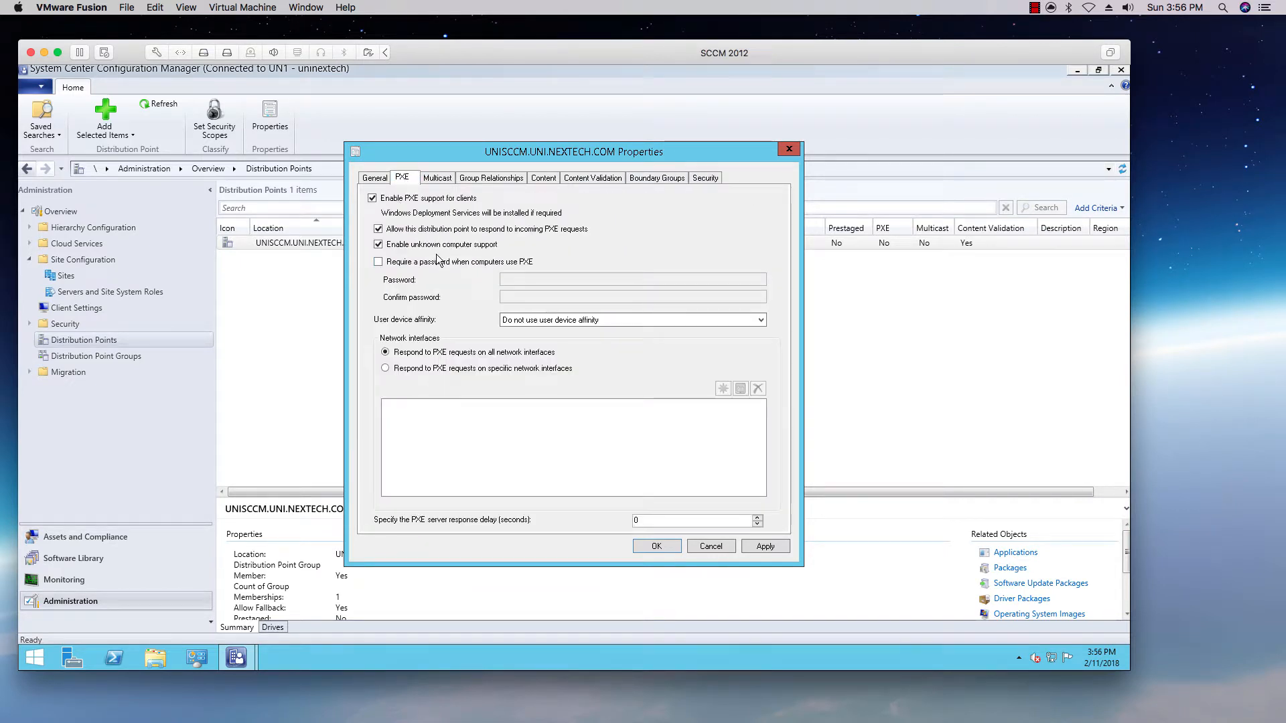
{"action": "left_click", "coordinate": [667, 547]}
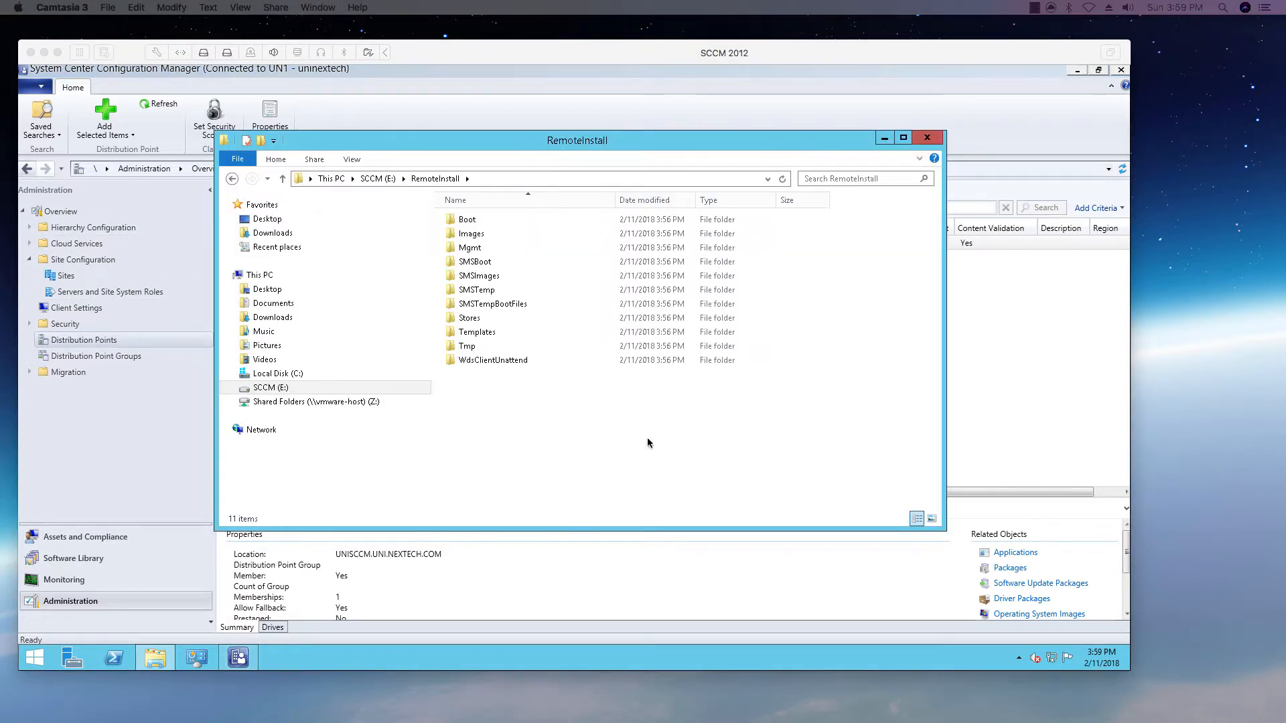
Step: Examine the RemoteInstall folder on the SCCM (E:) drive, close its window and check the distribution point's PXE status
{"action": "left_click_drag", "start_coordinate": [473, 152], "coordinate": [499, 225]}
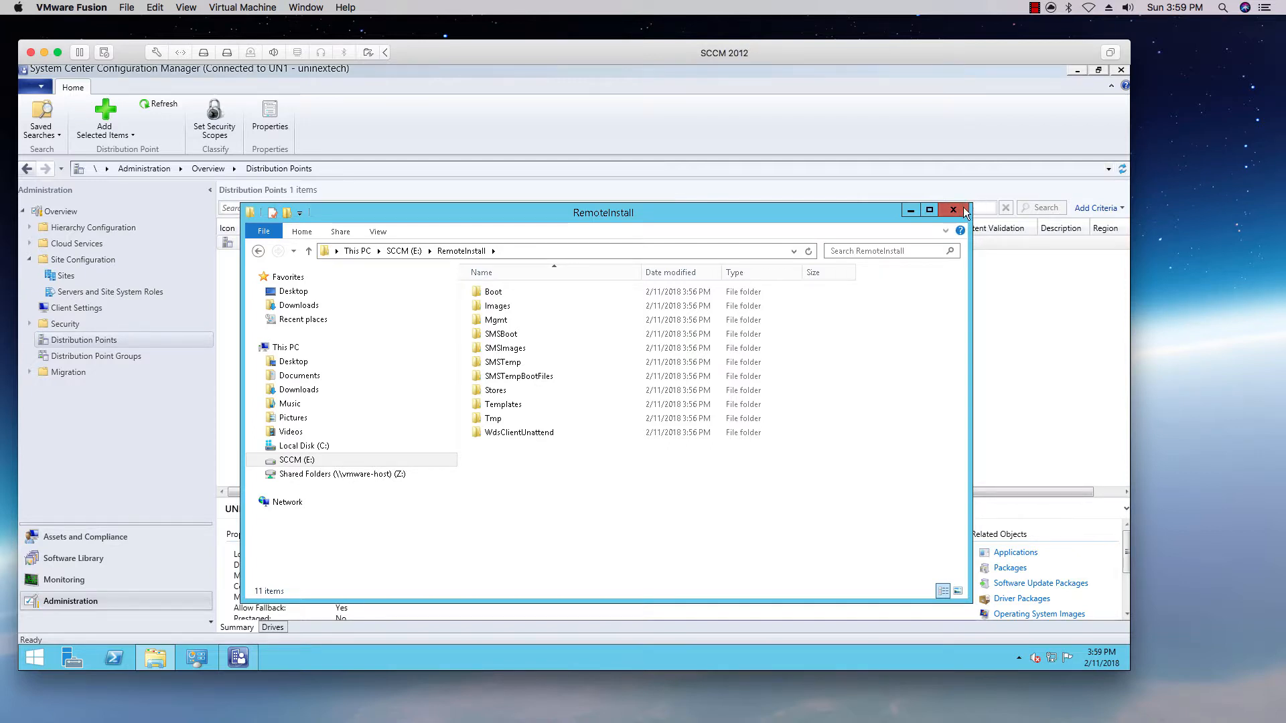
{"action": "left_click", "coordinate": [958, 212]}
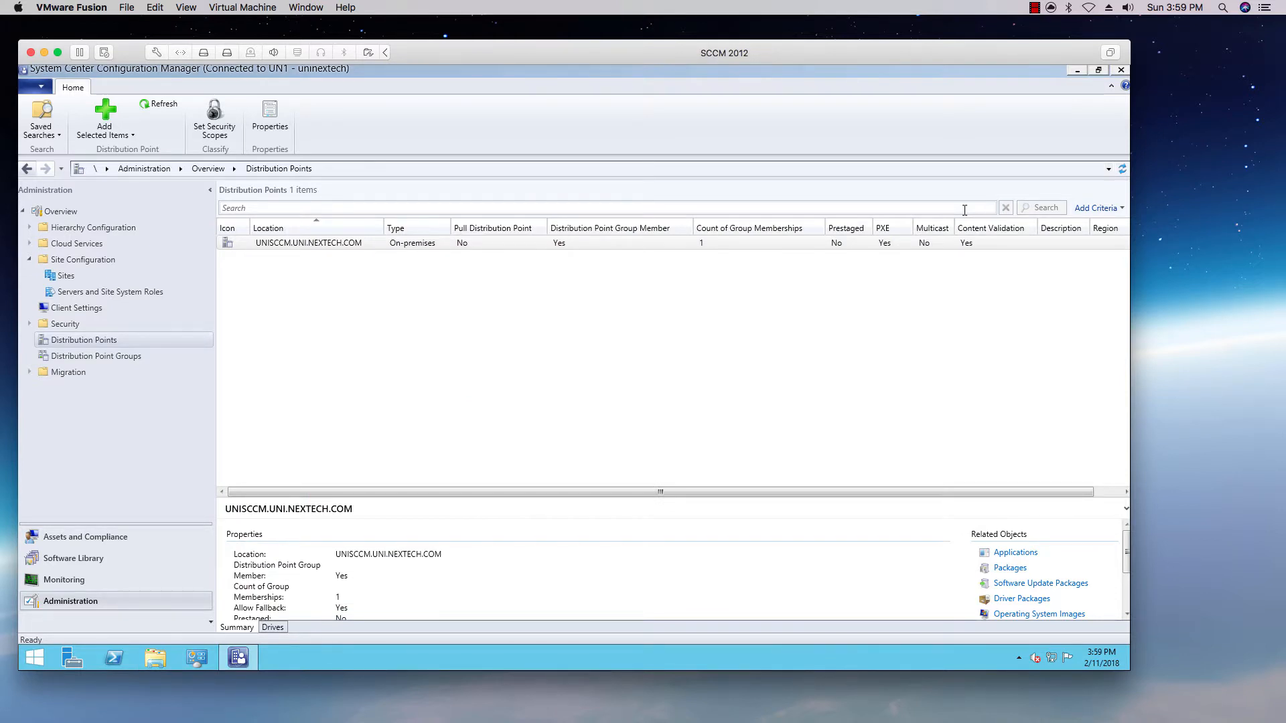
{"action": "left_click", "coordinate": [448, 243]}
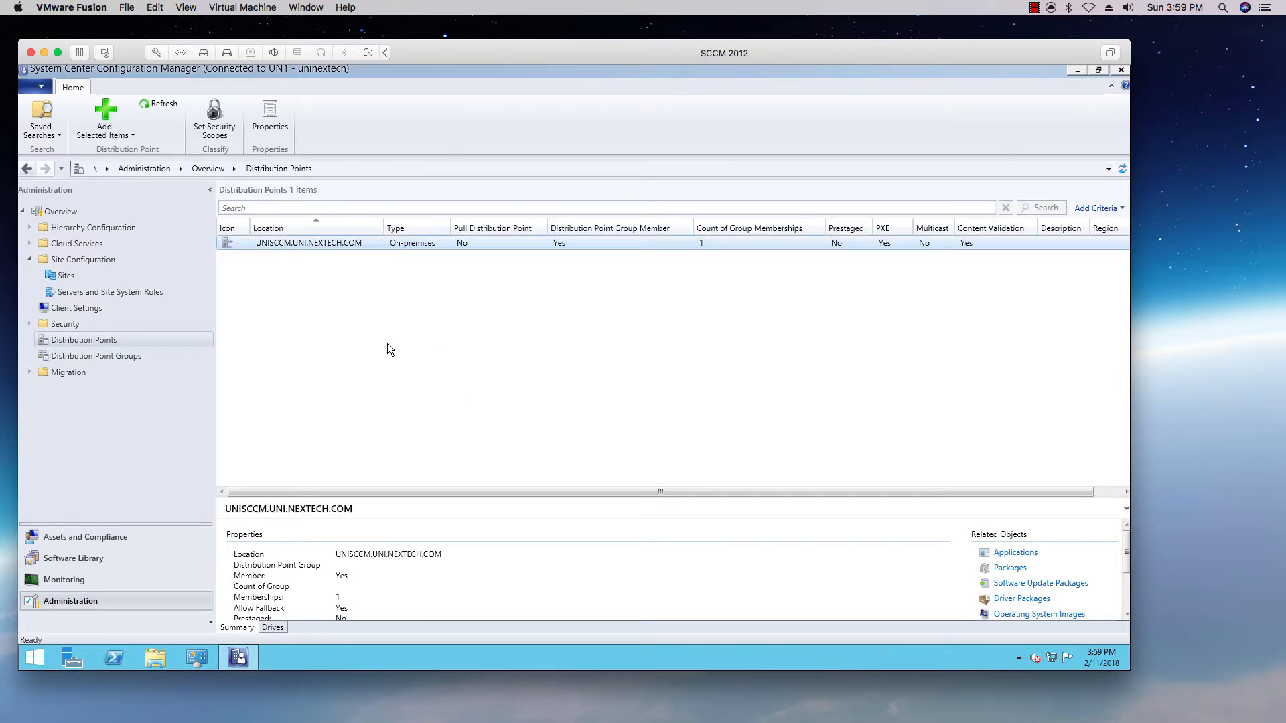
Step: Start a new deployment of the Windows 2016 Install task sequence from the Software Library
{"action": "left_click", "coordinate": [97, 563]}
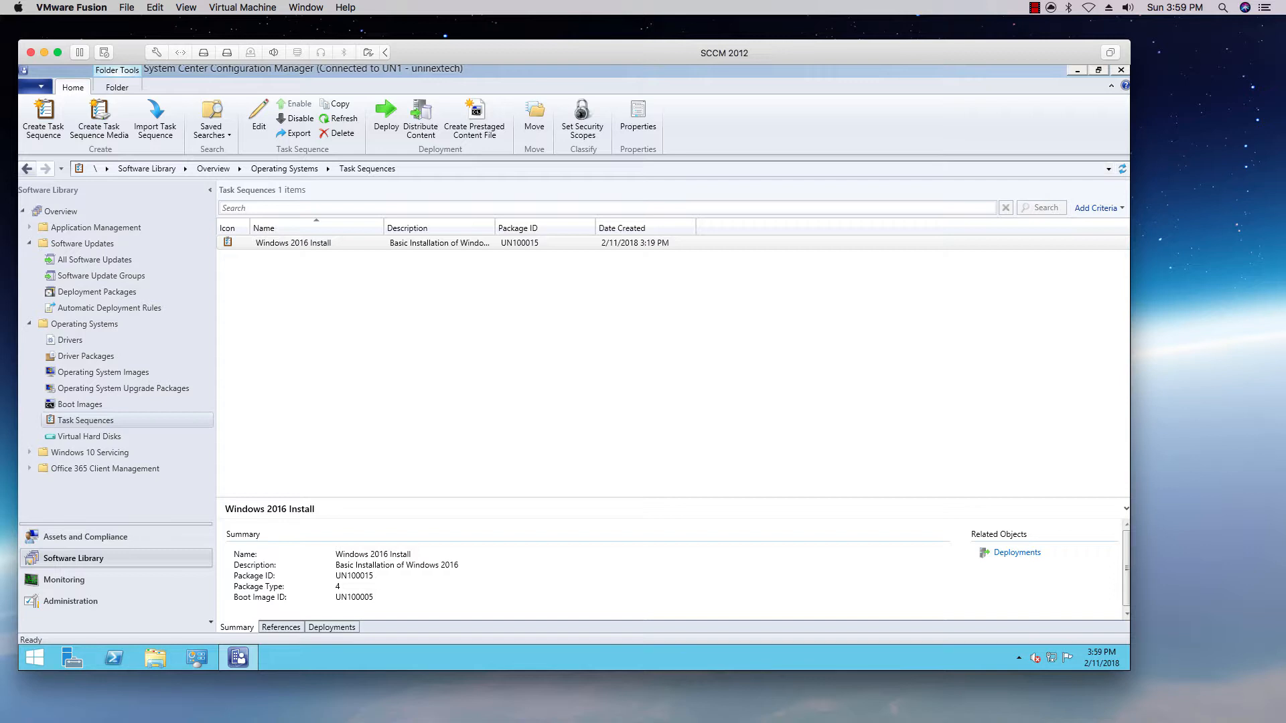
{"action": "left_click", "coordinate": [311, 241]}
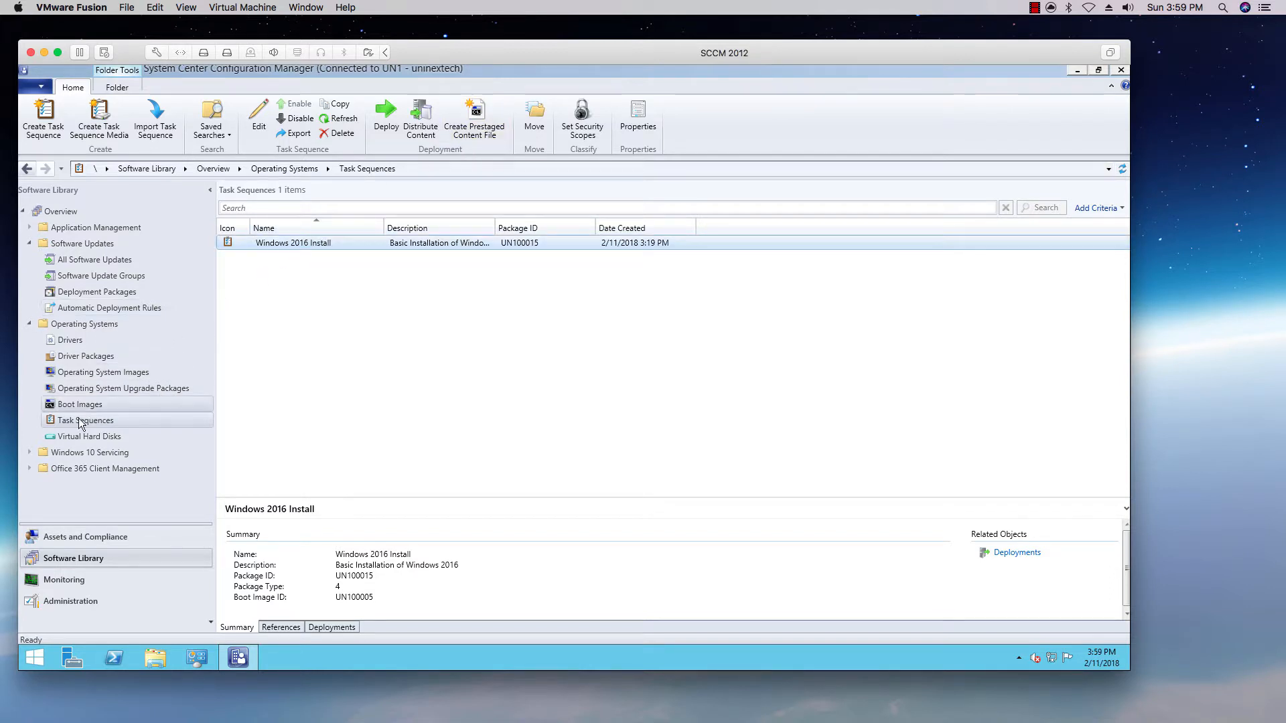
{"action": "left_click", "coordinate": [386, 117]}
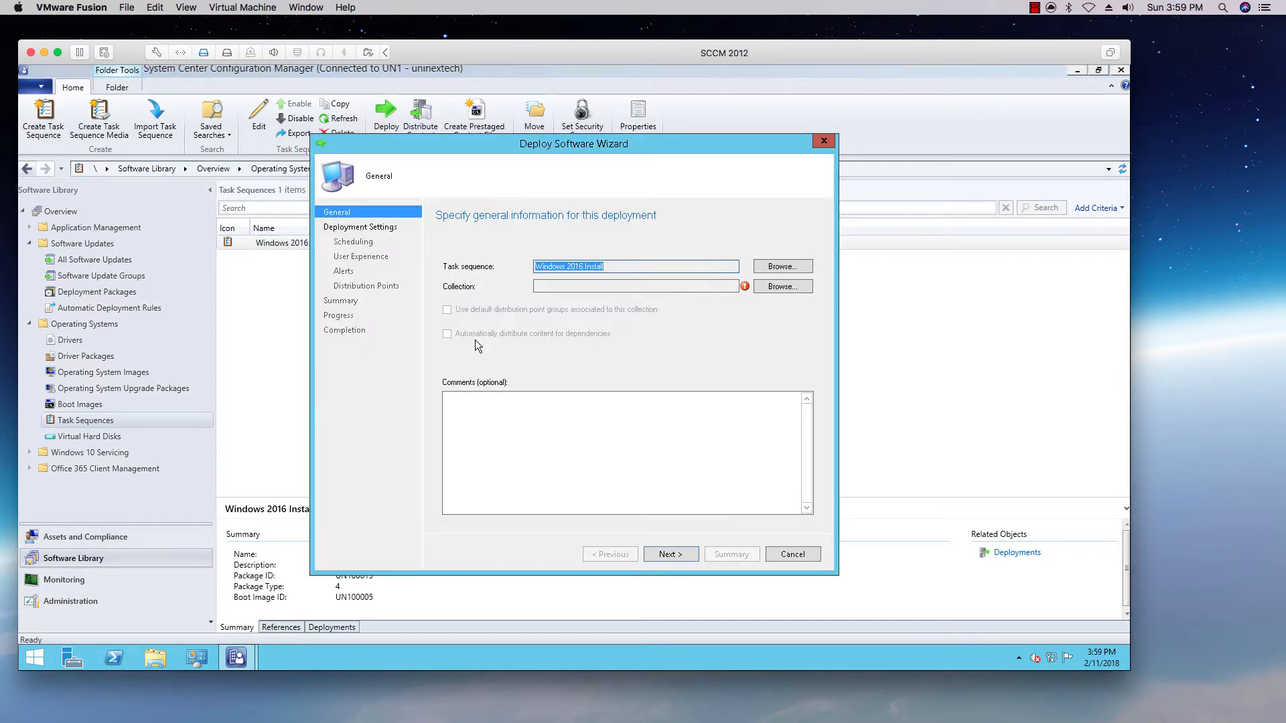
{"action": "left_click", "coordinate": [781, 287]}
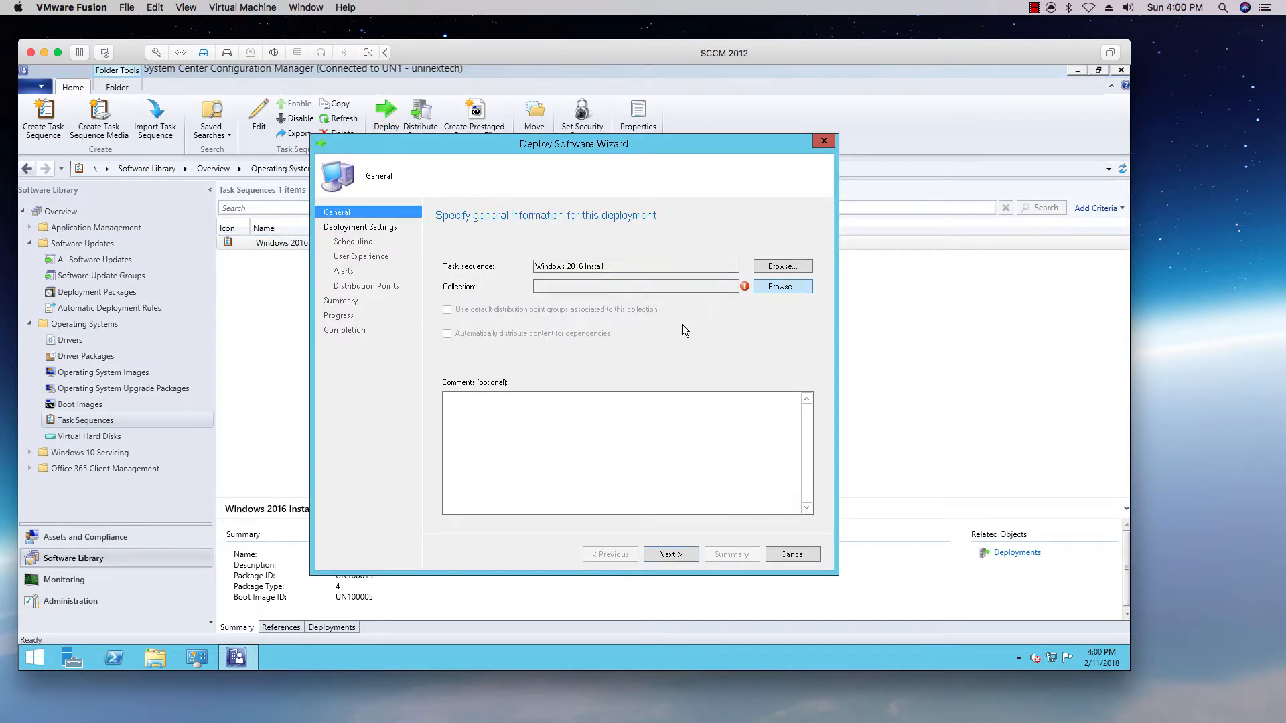
{"action": "left_click", "coordinate": [700, 429]}
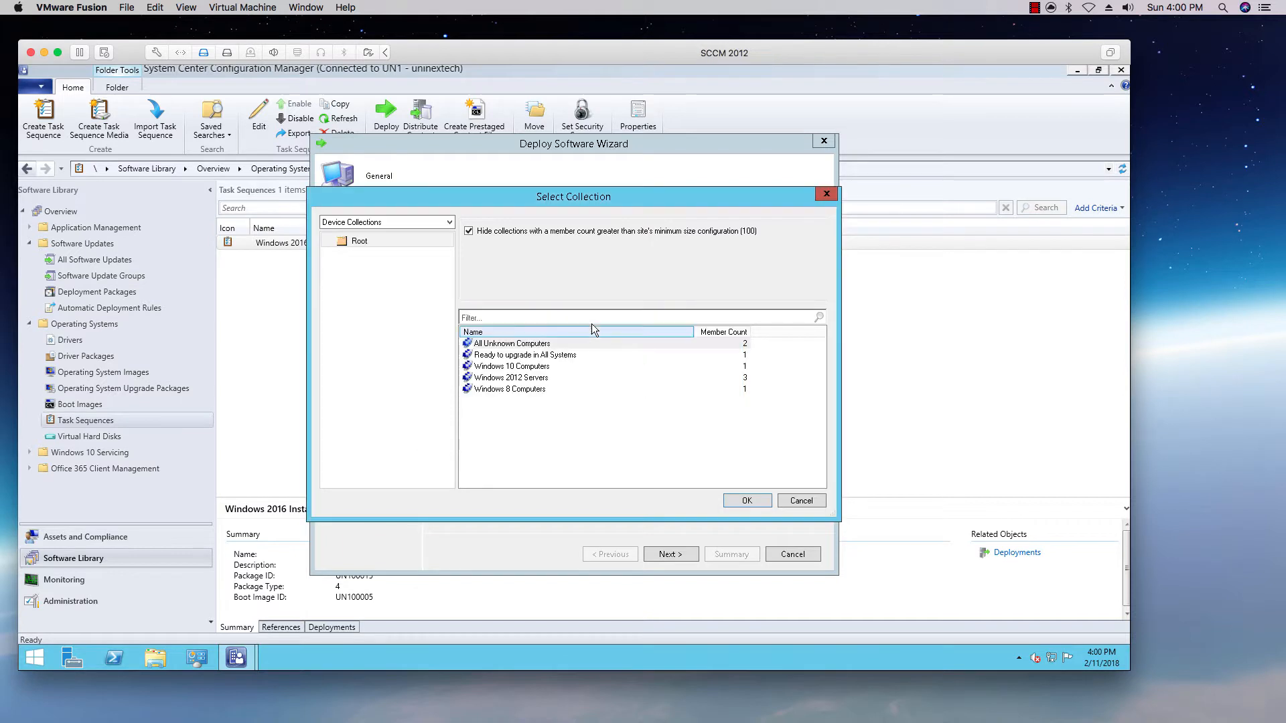
{"action": "left_click", "coordinate": [519, 344]}
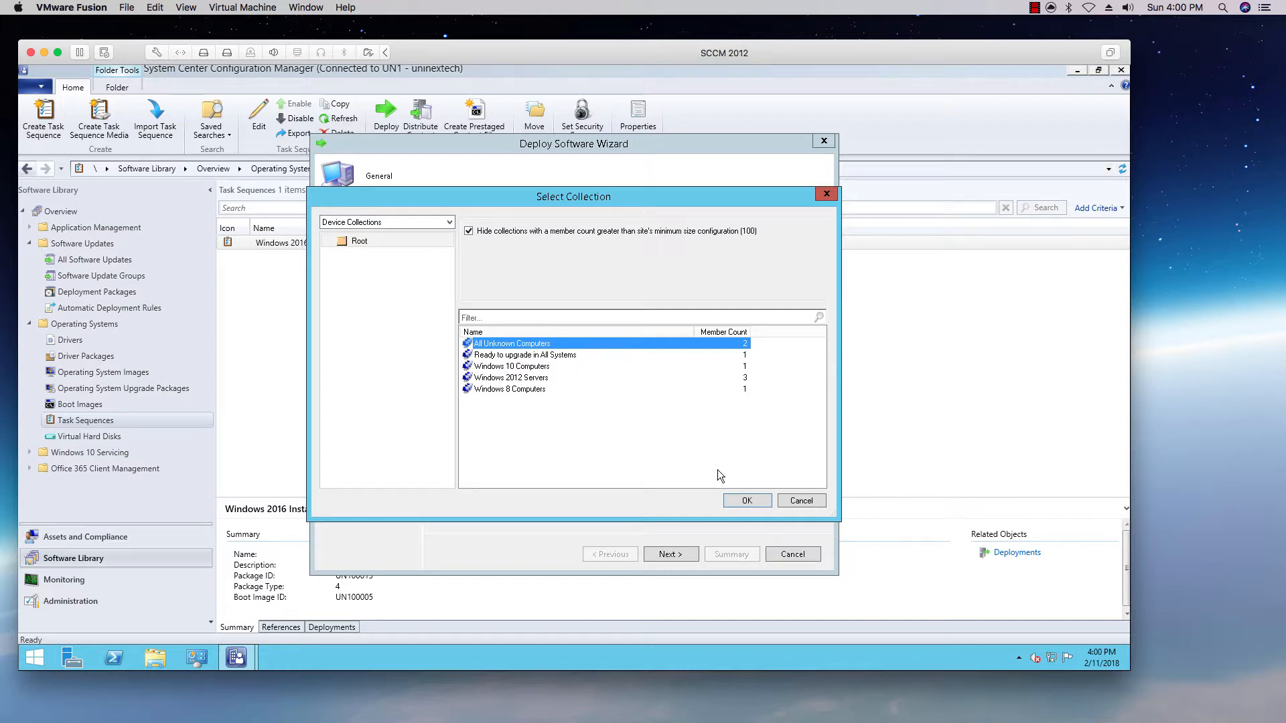
{"action": "left_click", "coordinate": [746, 500]}
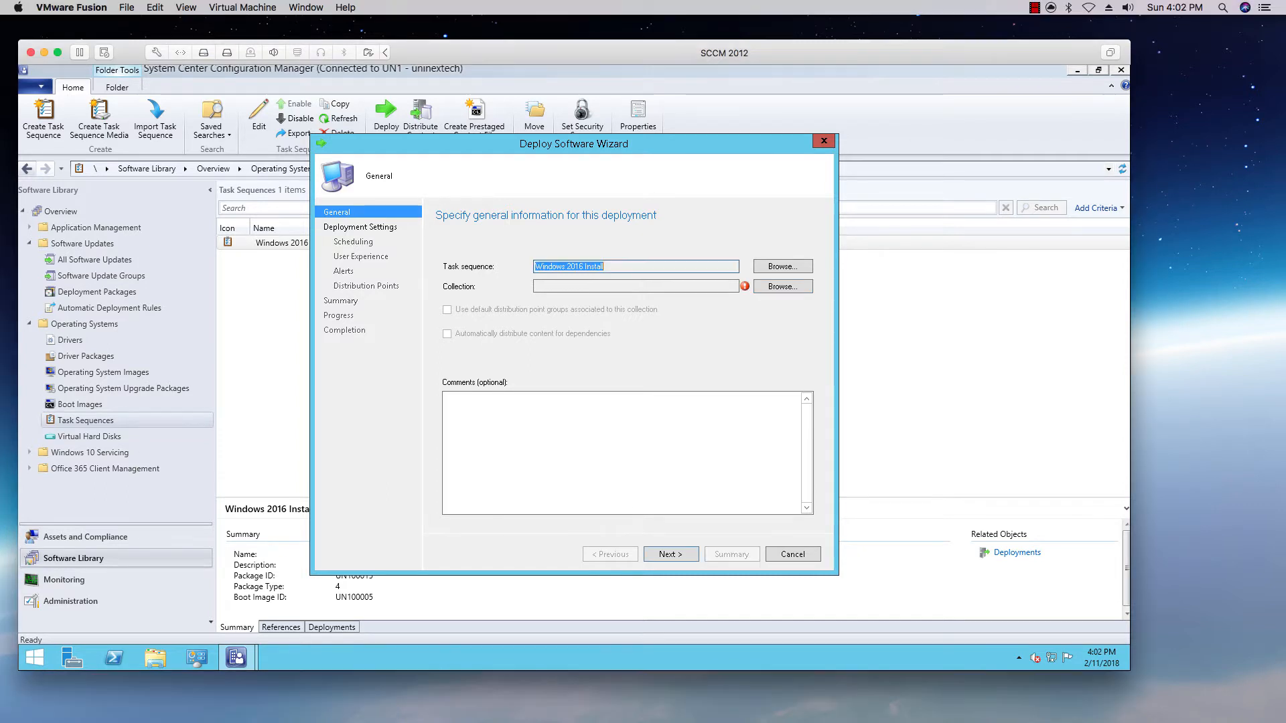
Step: Target the deployment at the All Unknown Computers device collection, accepting the high-risk notice, and proceed to the deployment settings
{"action": "left_click", "coordinate": [802, 290]}
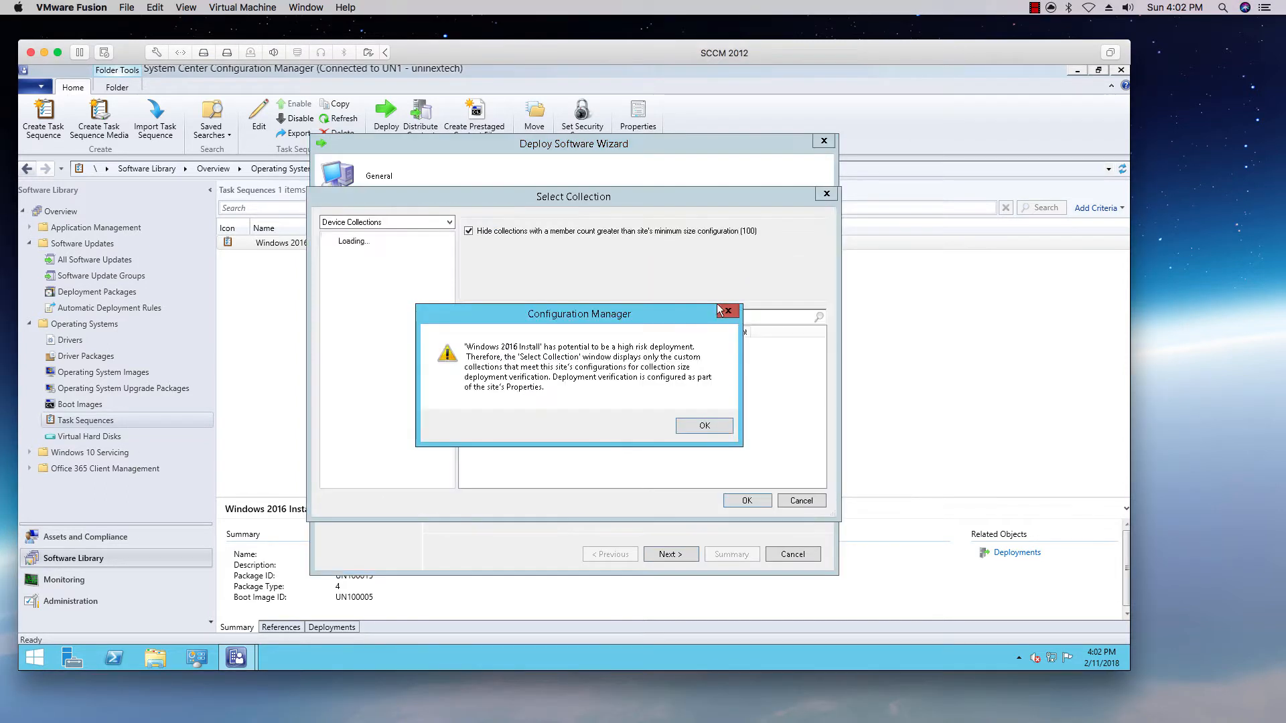
{"action": "left_click", "coordinate": [696, 424]}
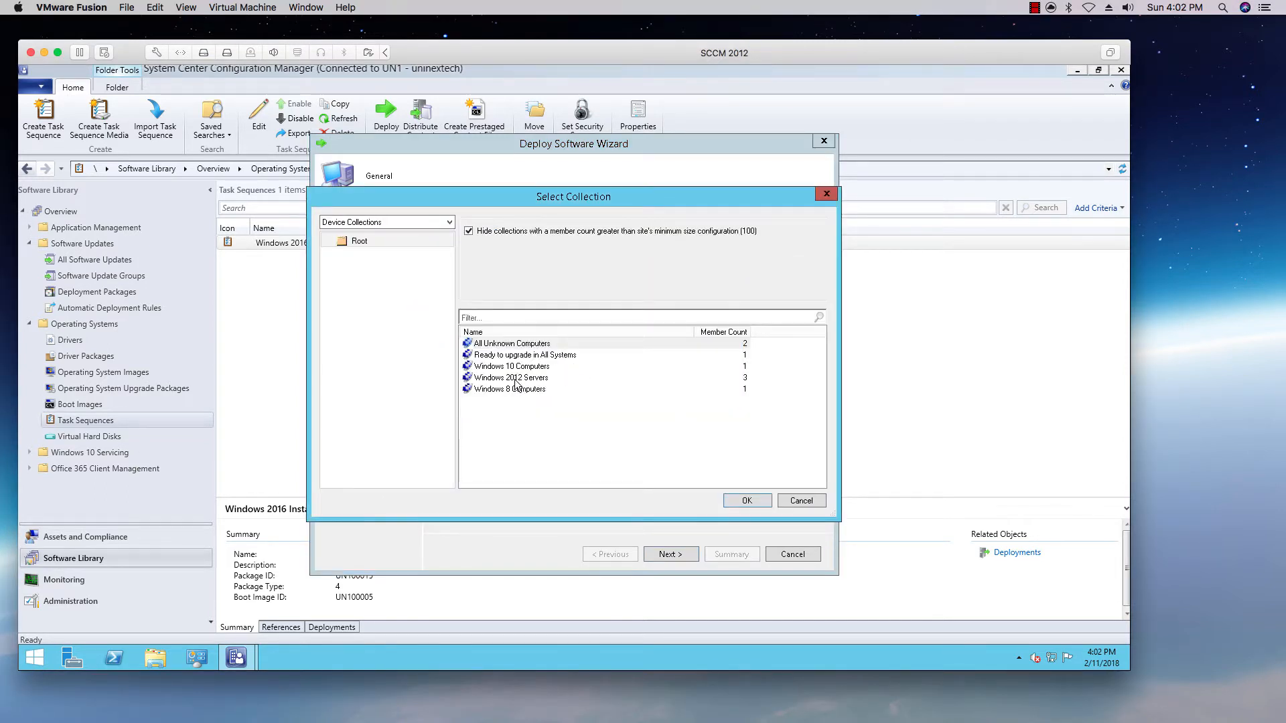
{"action": "left_click", "coordinate": [503, 344]}
{"action": "left_click", "coordinate": [743, 502]}
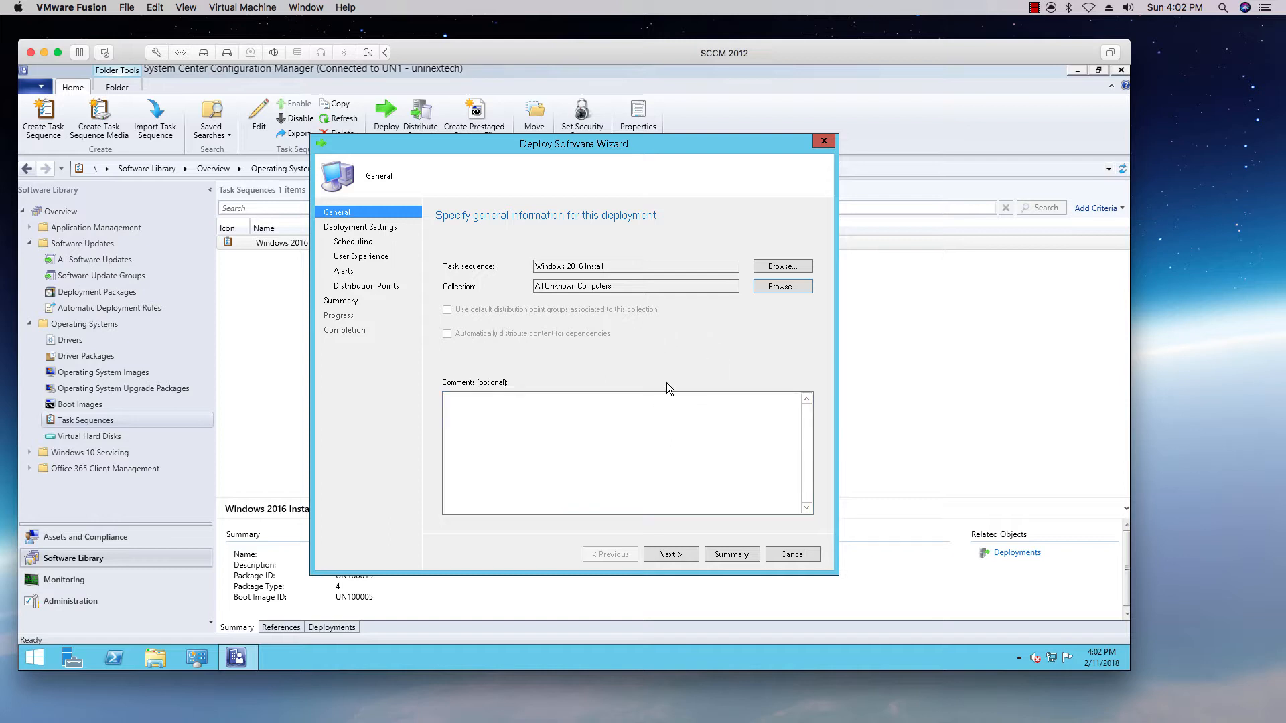
{"action": "left_click", "coordinate": [670, 555]}
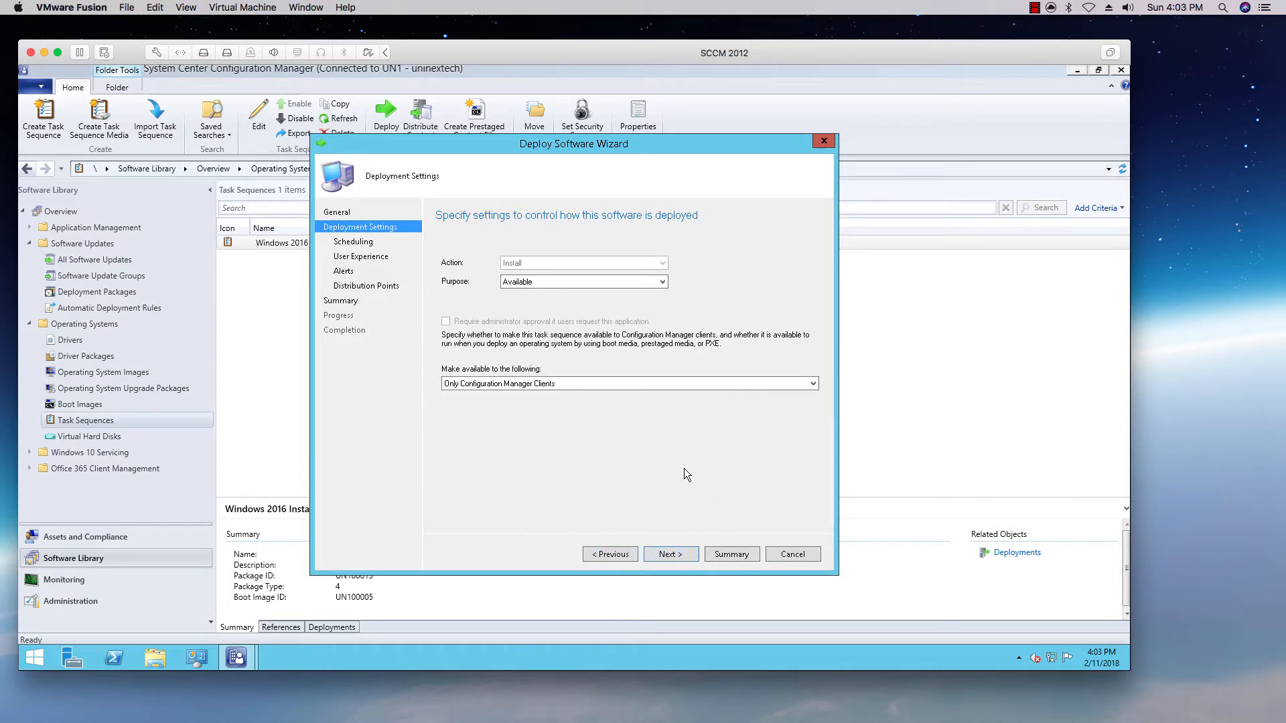
Step: Make the task sequence available to only media and PXE, and schedule its availability for 2/11/2018 4:02 PM
{"action": "left_click", "coordinate": [605, 385]}
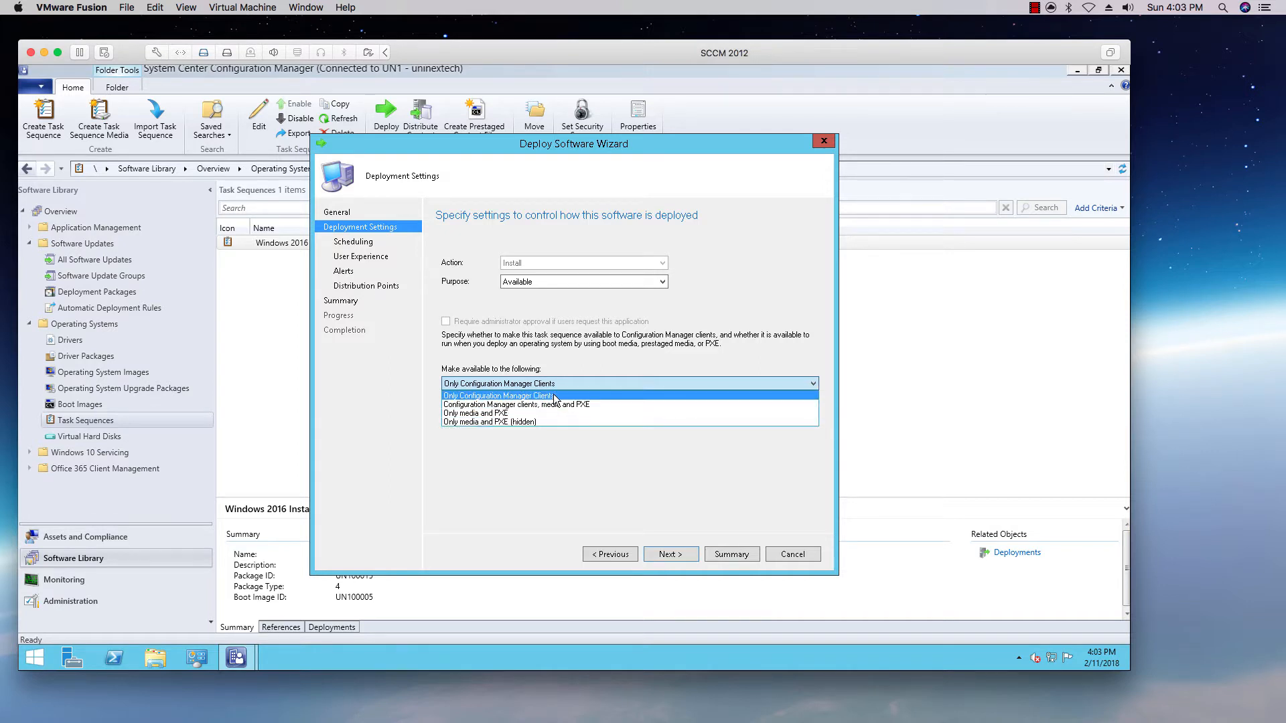
{"action": "left_click", "coordinate": [546, 414]}
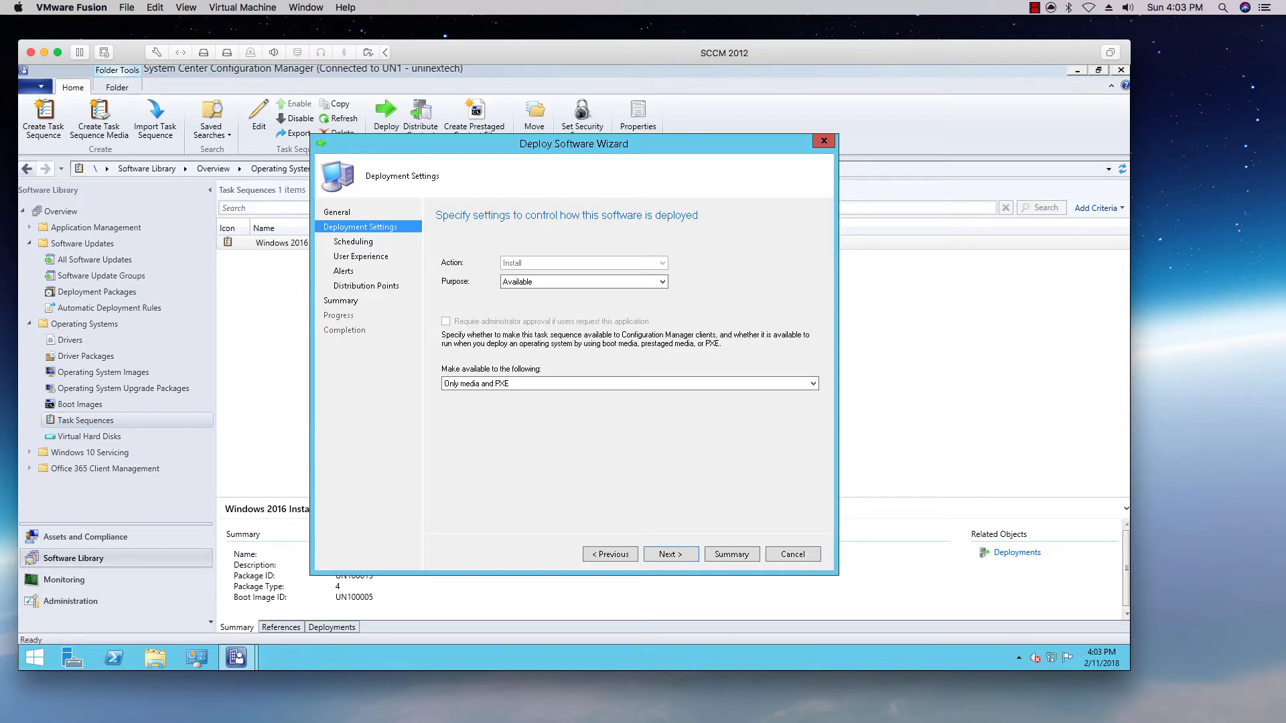
{"action": "left_click", "coordinate": [693, 556]}
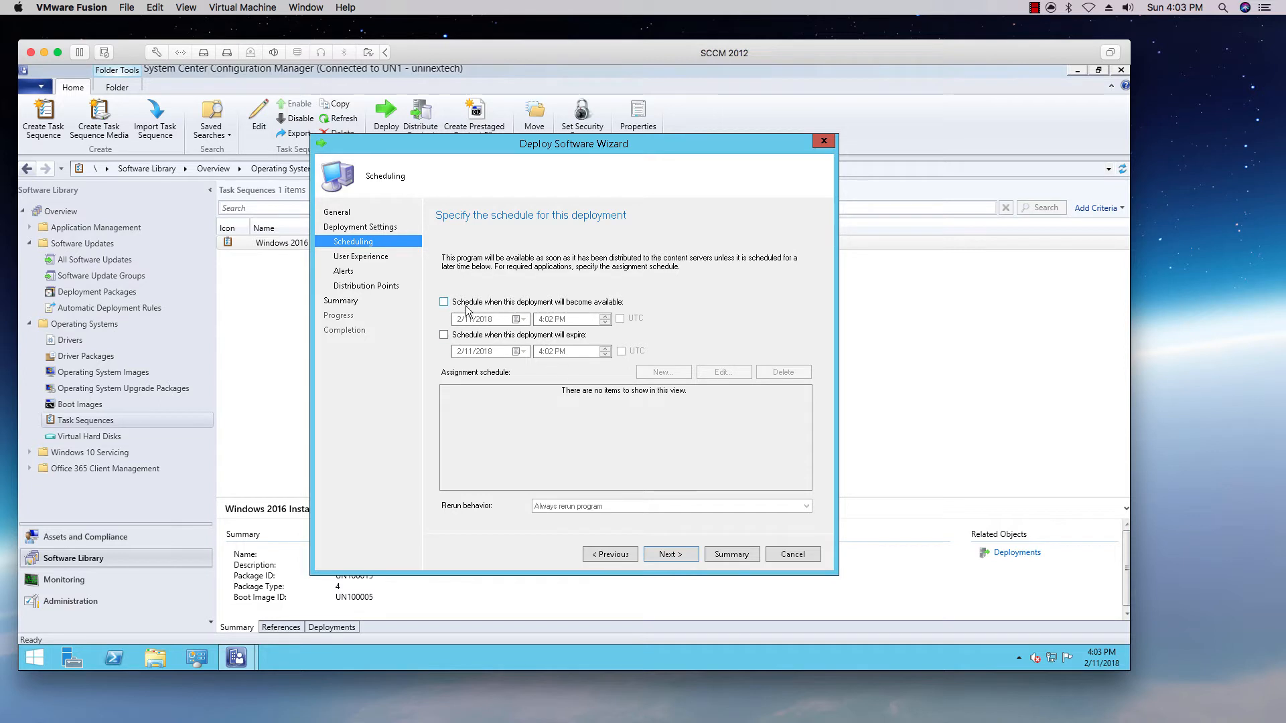
{"action": "left_click", "coordinate": [444, 302]}
{"action": "left_click", "coordinate": [683, 556]}
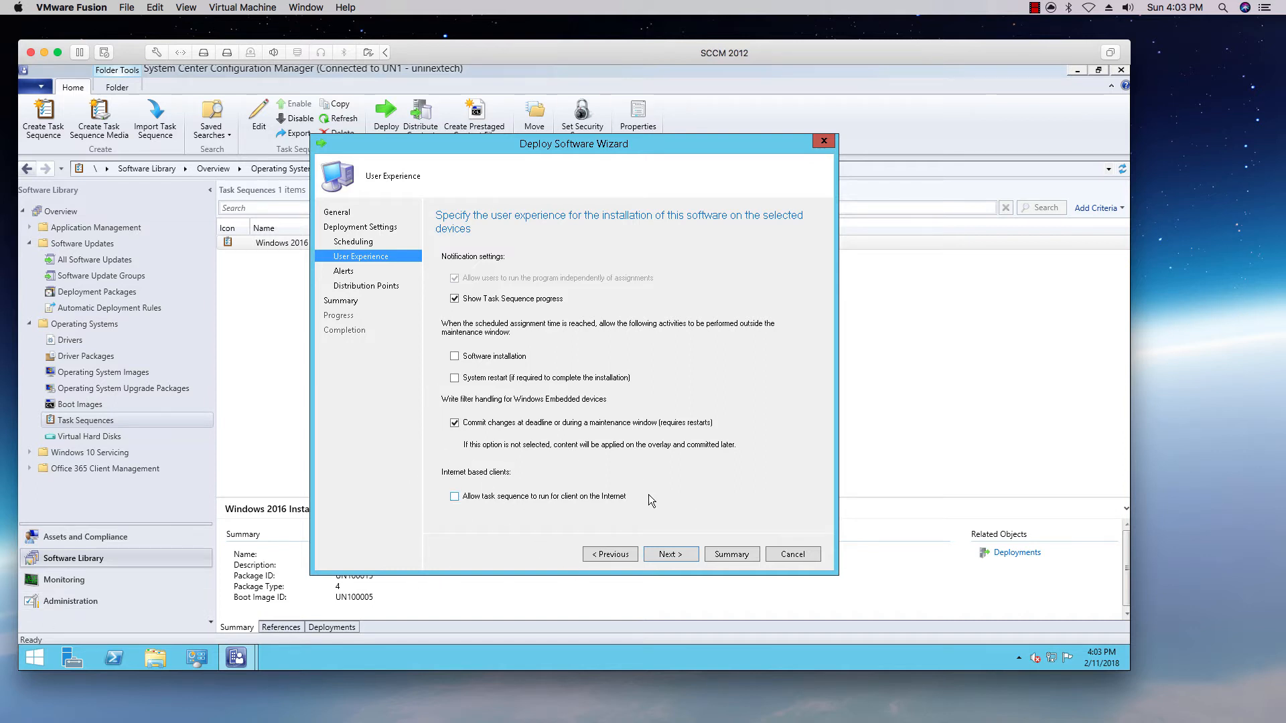
Step: Keep the default user experience, alert and distribution point options, create the deployment and close the wizard
{"action": "left_click", "coordinate": [671, 554]}
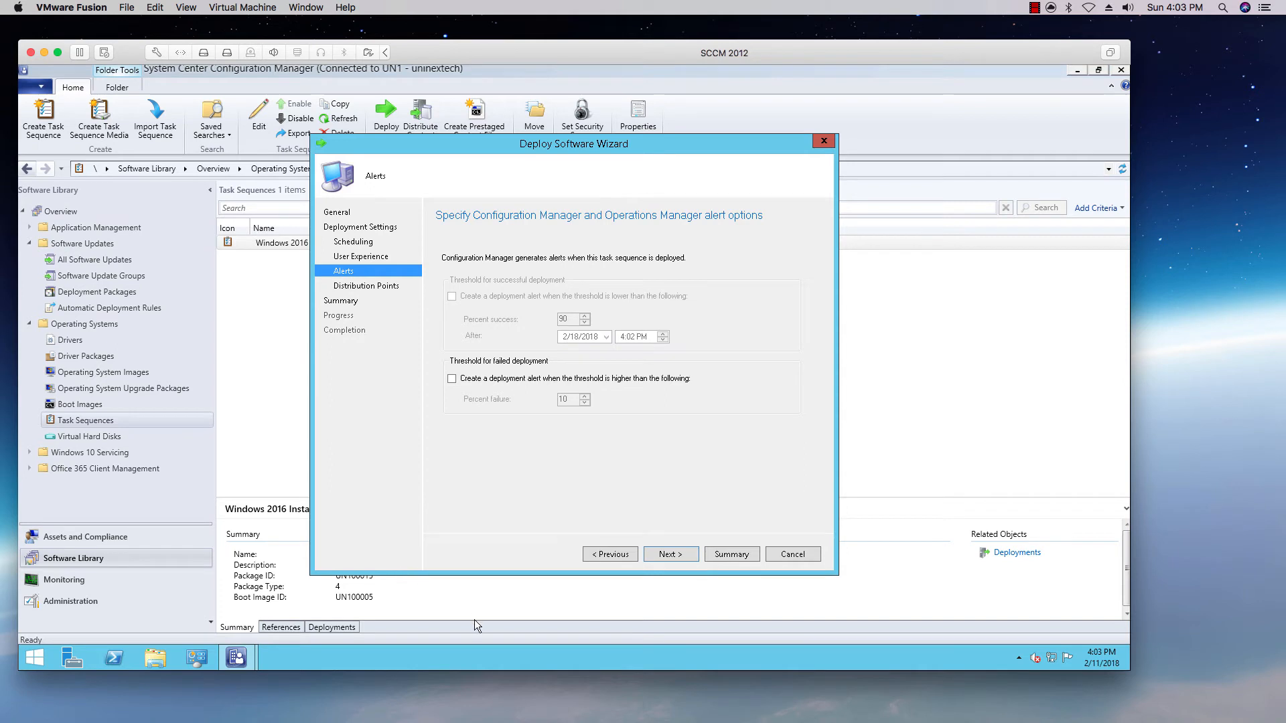
{"action": "left_click", "coordinate": [687, 556]}
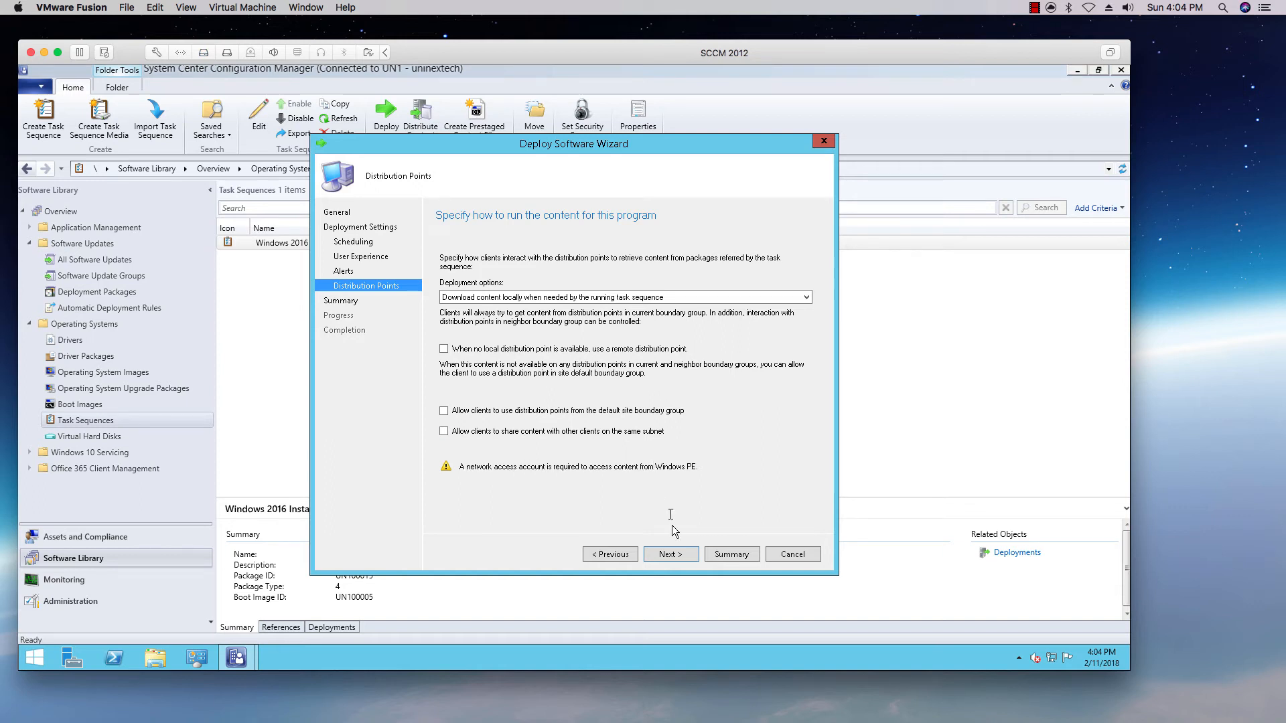
{"action": "left_click", "coordinate": [672, 554]}
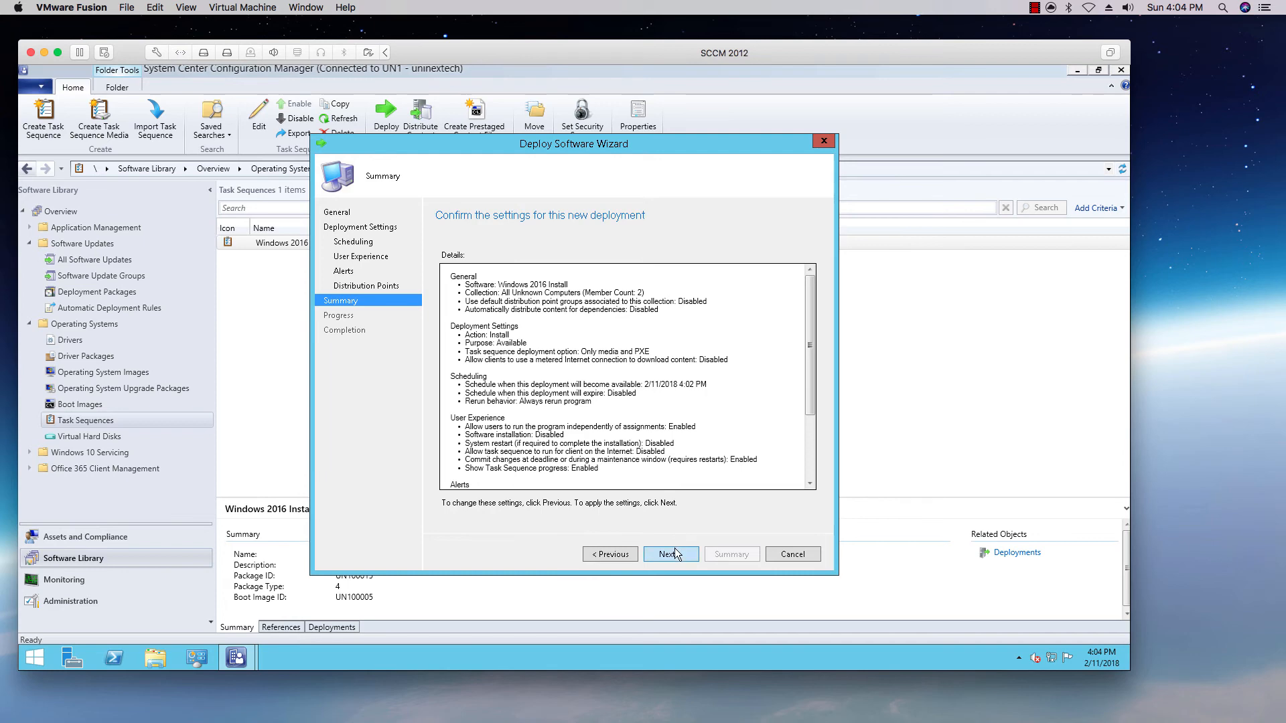
{"action": "left_click", "coordinate": [676, 554]}
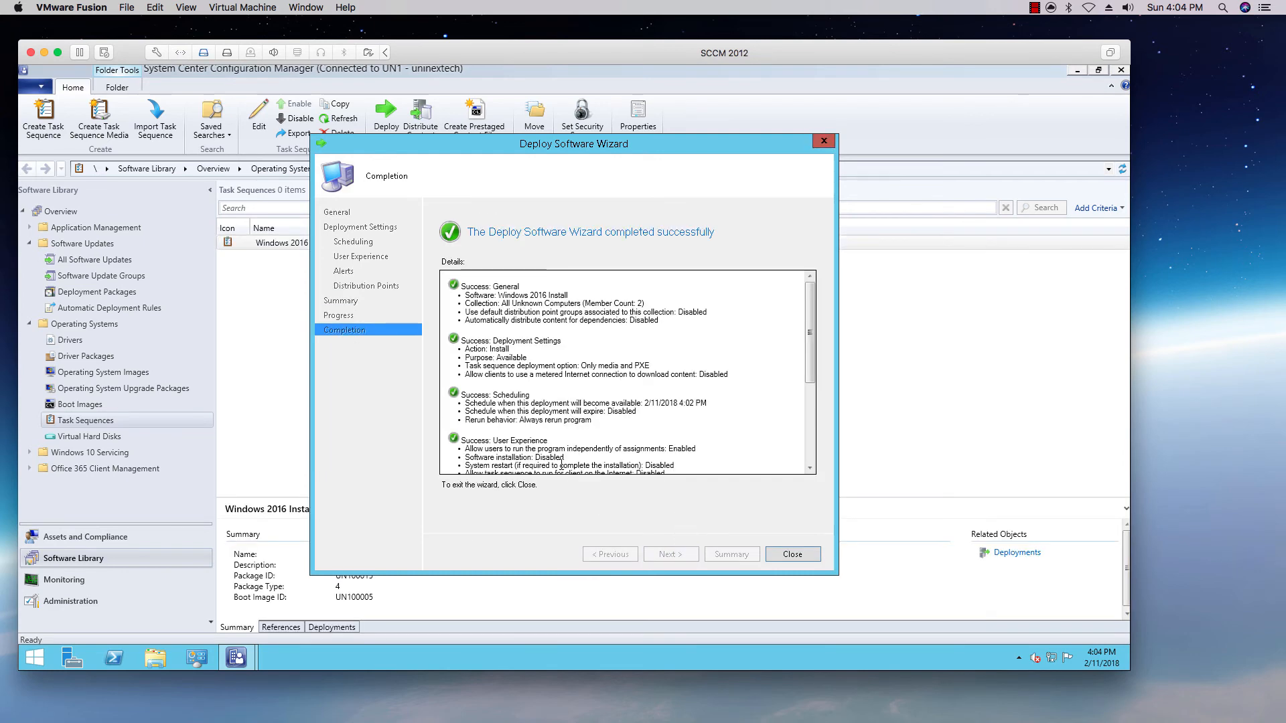
{"action": "left_click", "coordinate": [785, 556]}
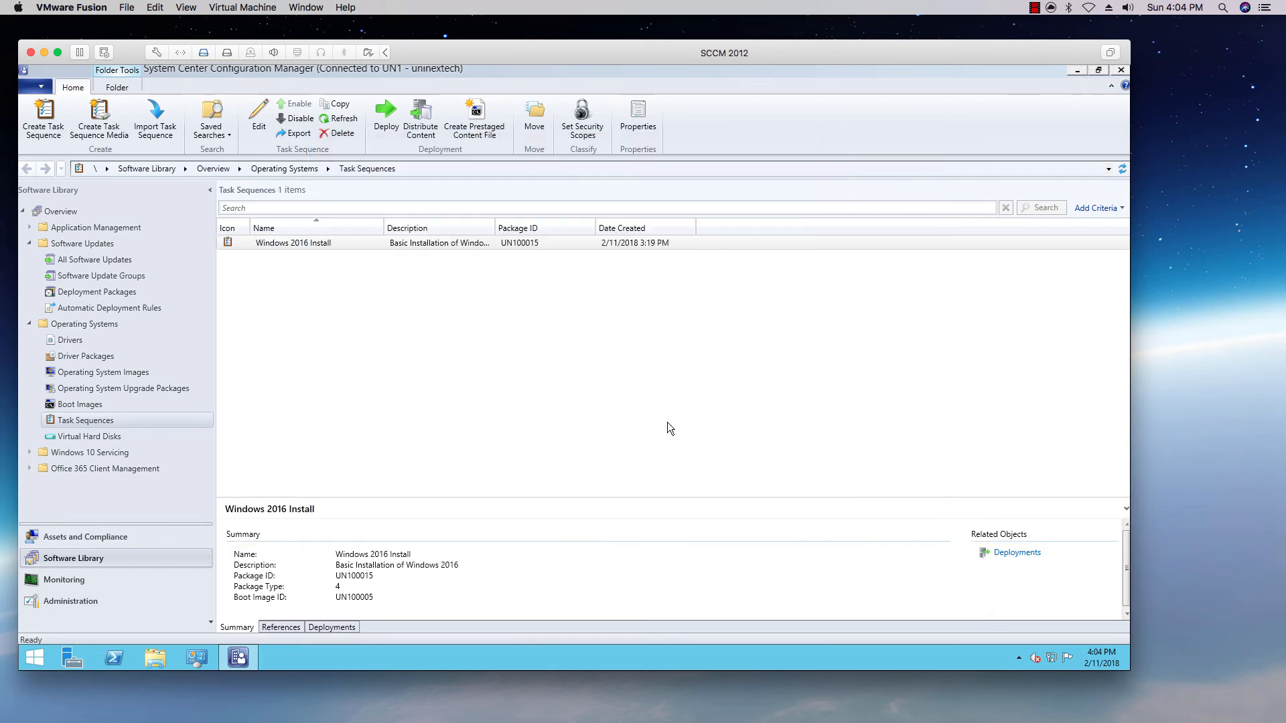